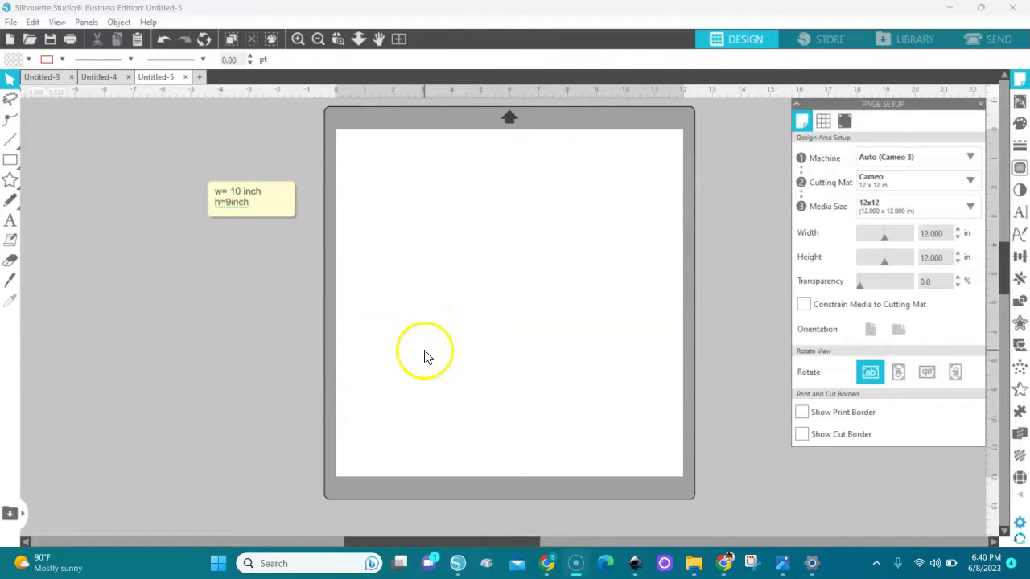
Merge the first portrait image listed under Yesterday in the sale (1) folder into the design
{"action": "left_click", "coordinate": [10, 23]}
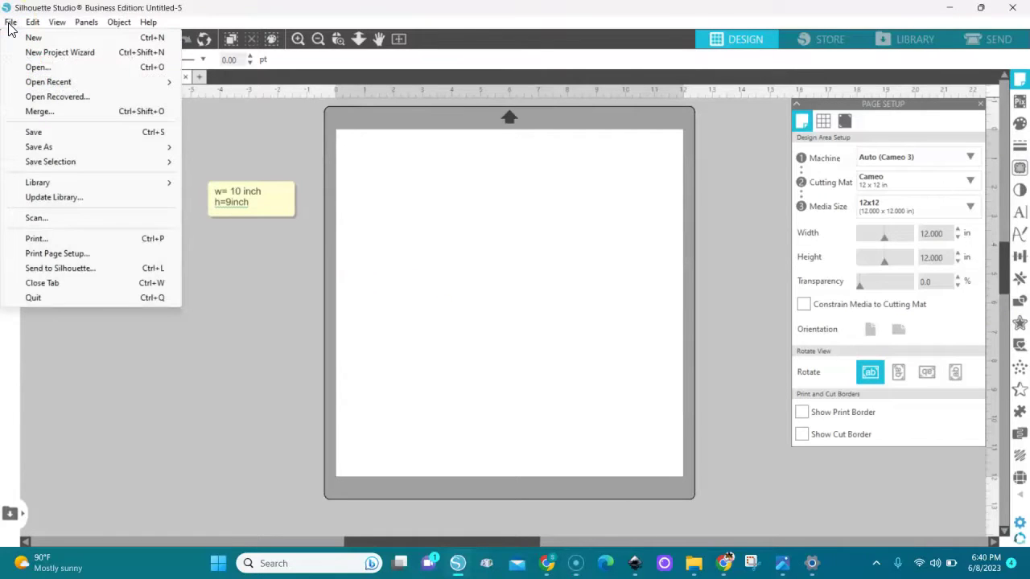
{"action": "left_click", "coordinate": [46, 111]}
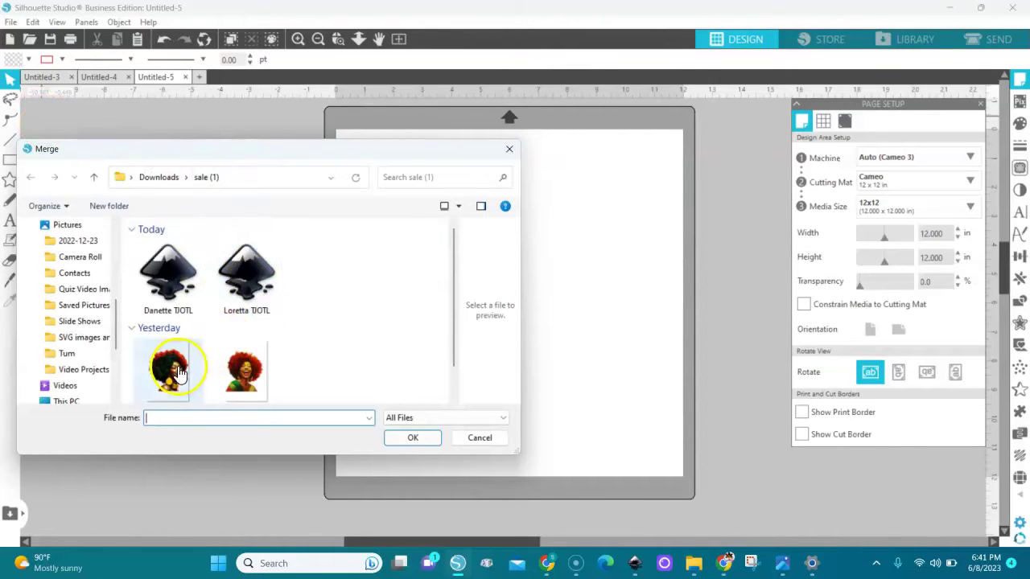
{"action": "left_click", "coordinate": [174, 384]}
{"action": "double_click", "coordinate": [174, 384]}
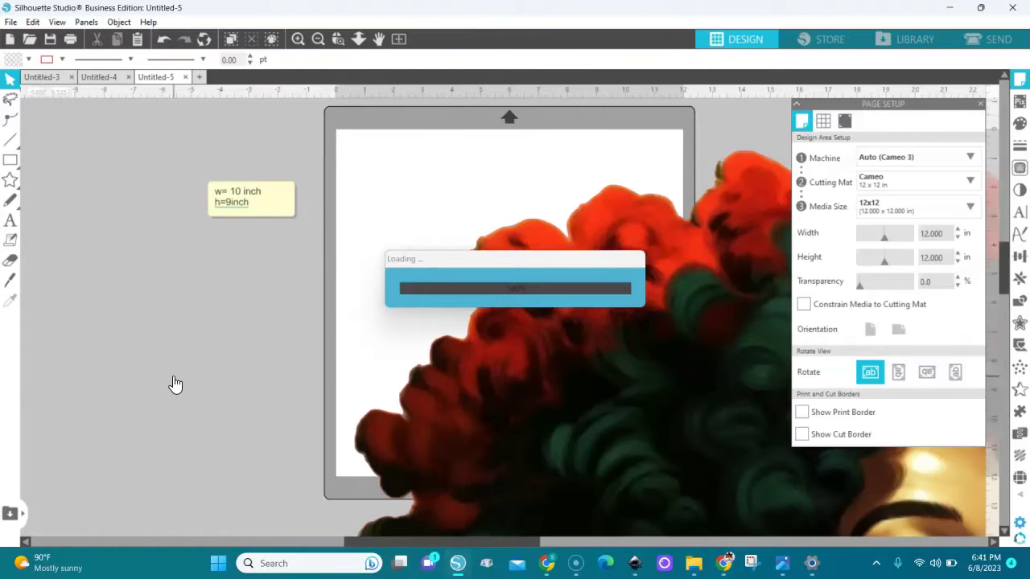
Scale the portrait proportionally to a height of 9 inches and move it onto the page
{"action": "left_click", "coordinate": [604, 323]}
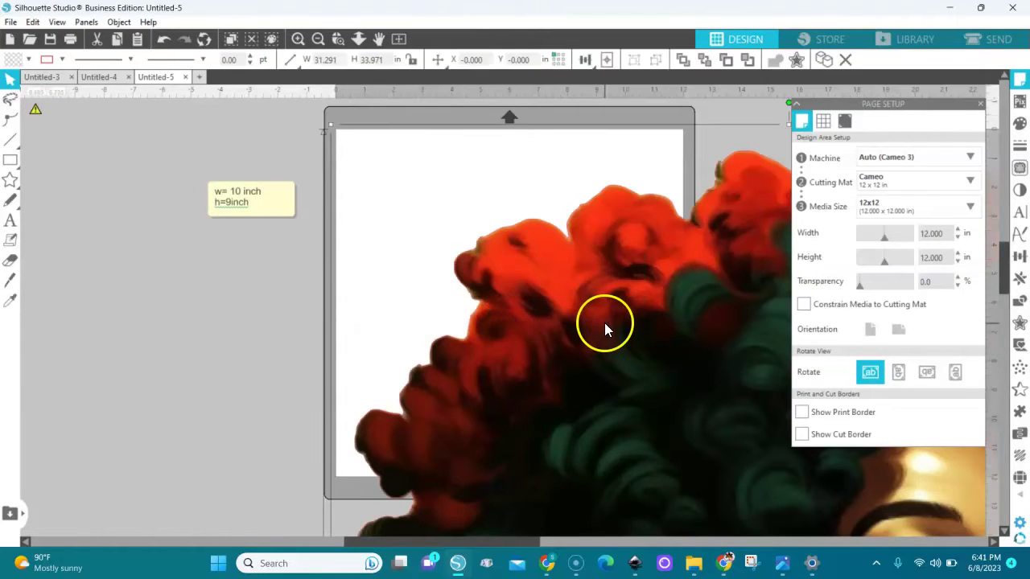
{"action": "left_click", "coordinate": [412, 61]}
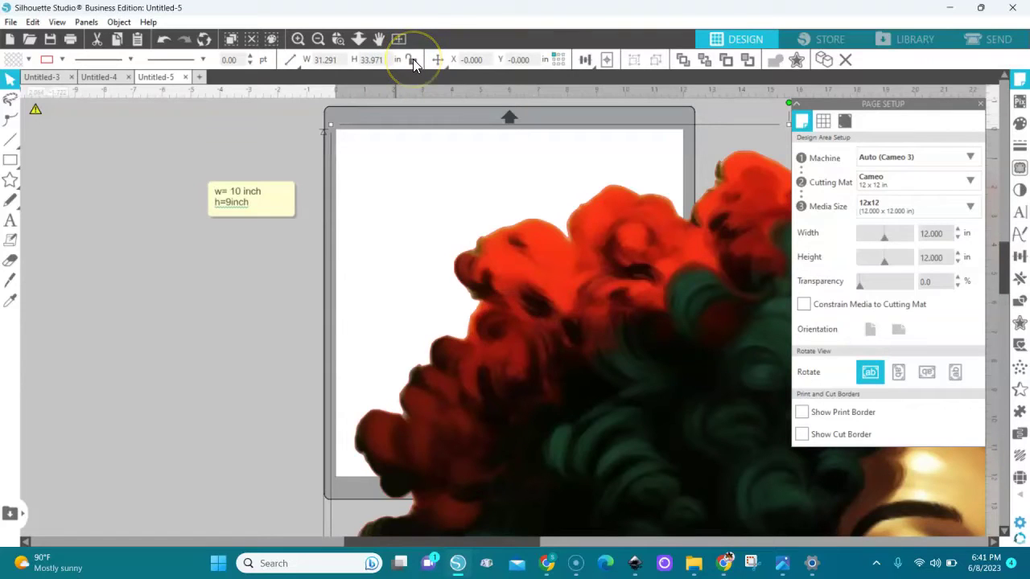
{"action": "left_click", "coordinate": [387, 61]}
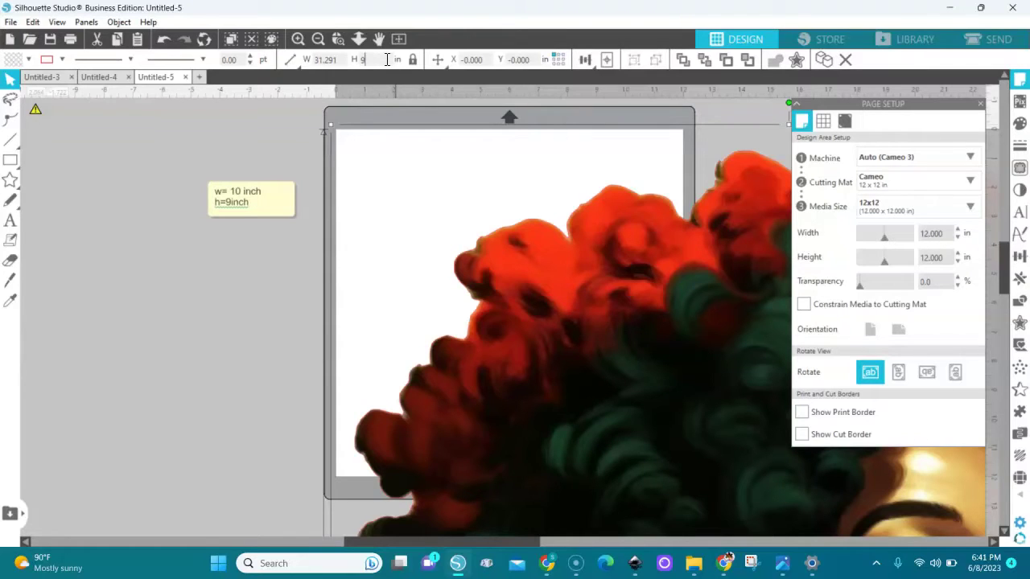
{"action": "key", "text": "Return"}
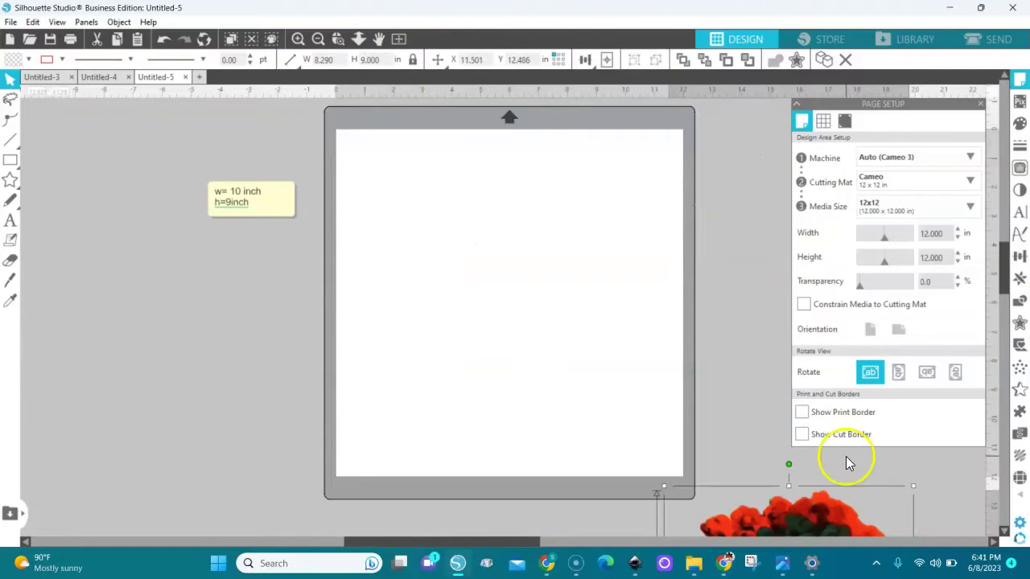
{"action": "left_click_drag", "start_coordinate": [833, 524], "coordinate": [510, 168]}
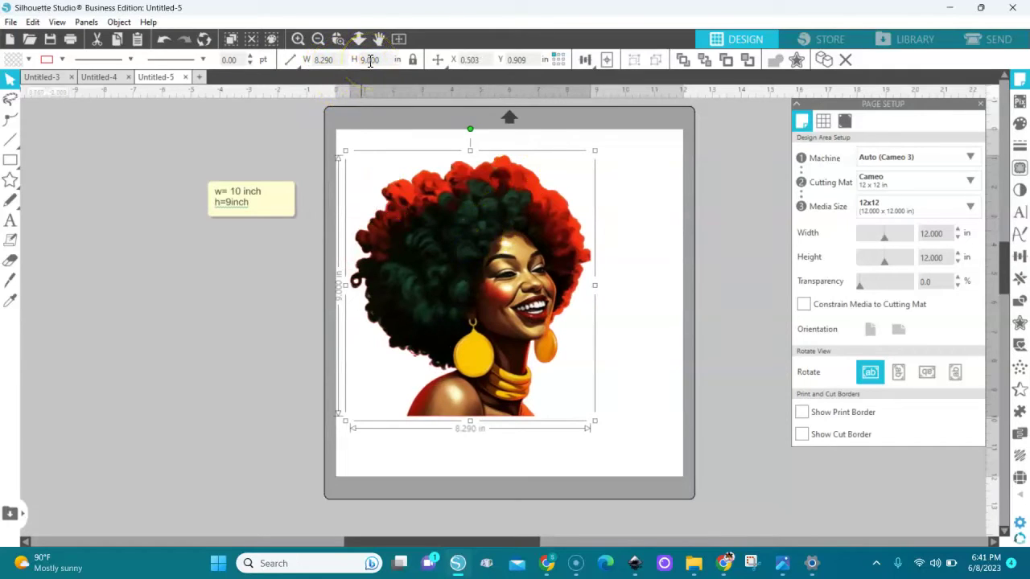
{"action": "left_click", "coordinate": [321, 61]}
{"action": "left_click", "coordinate": [324, 61]}
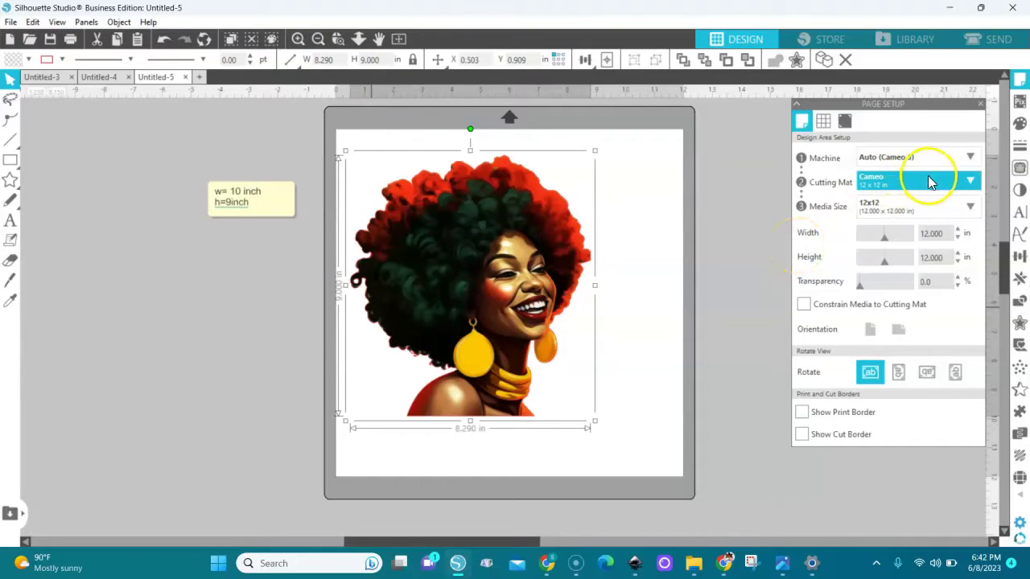
Change the media size to Letter (8.500 x 11.000 in) and center the portrait on the page
{"action": "left_click", "coordinate": [972, 208]}
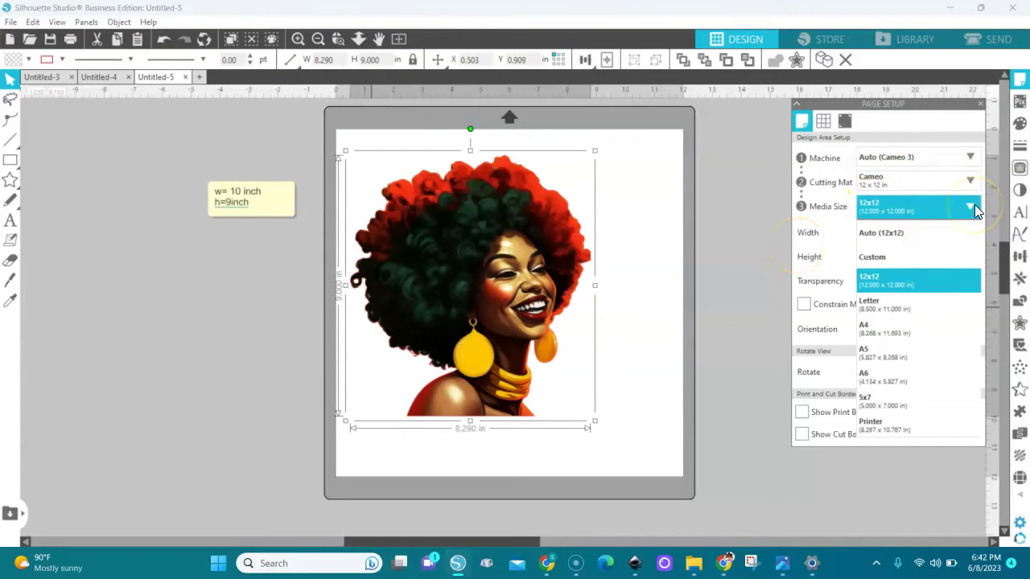
{"action": "left_click", "coordinate": [882, 308]}
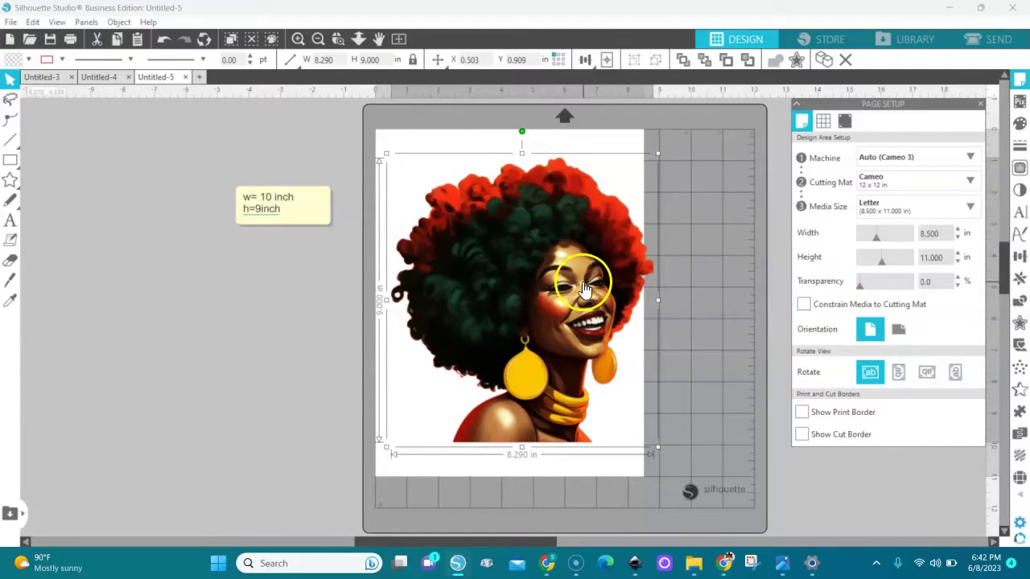
{"action": "left_click", "coordinate": [607, 62]}
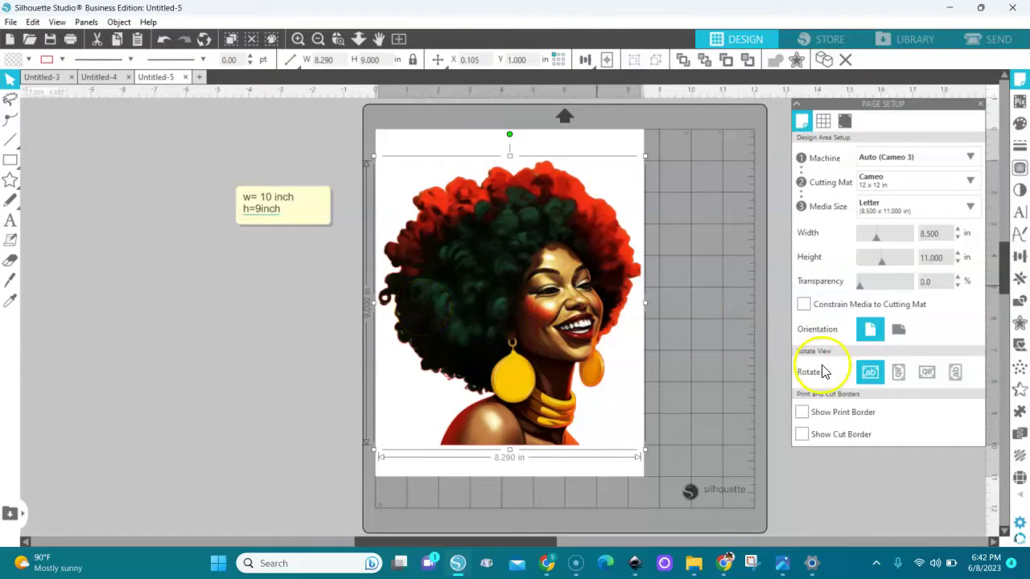
Show the print border and set the print page to Letter (8.5 x 11 in) paper from Paper Cassette 1
{"action": "left_click", "coordinate": [801, 412]}
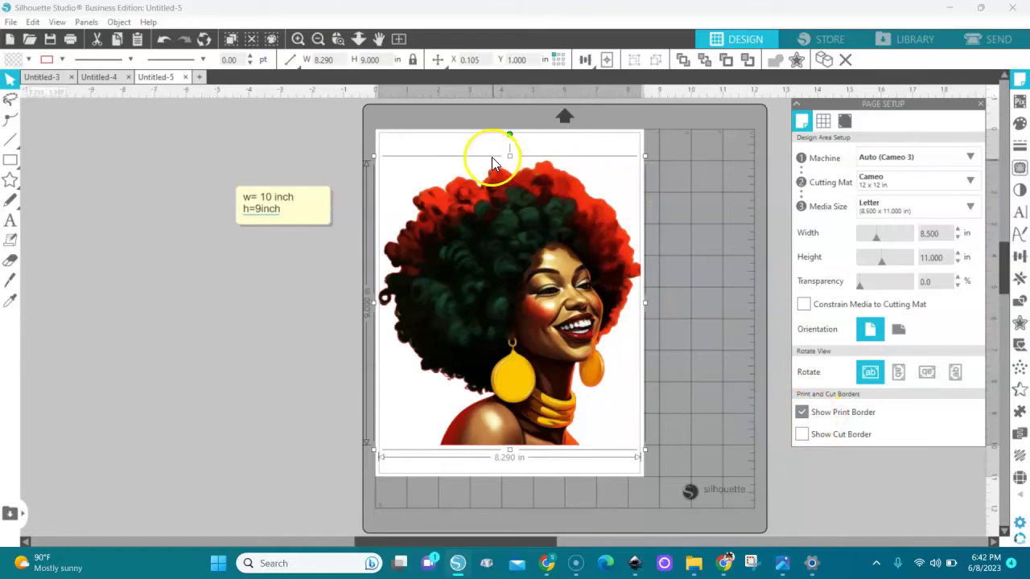
{"action": "left_click", "coordinate": [11, 23]}
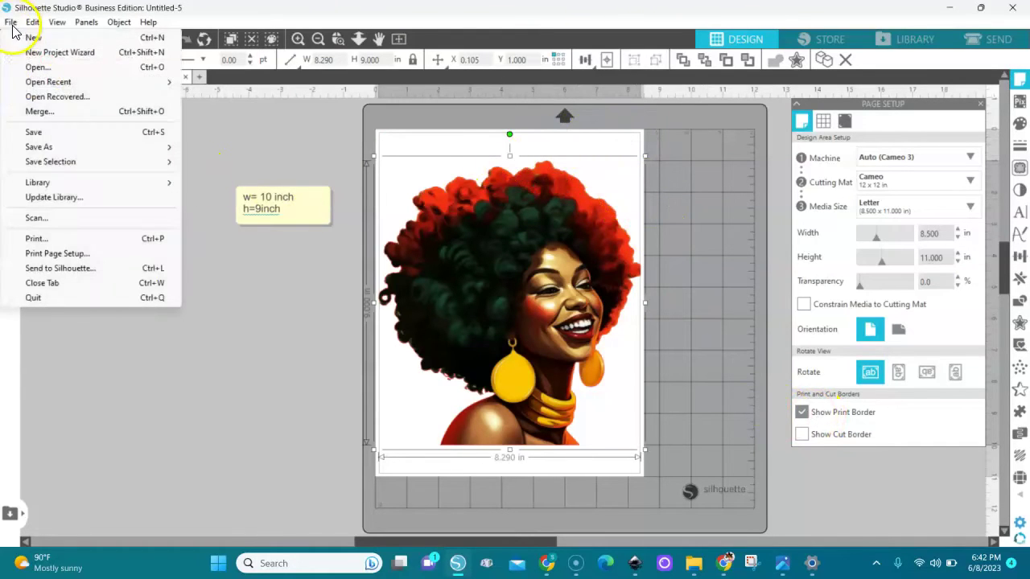
{"action": "left_click", "coordinate": [57, 254]}
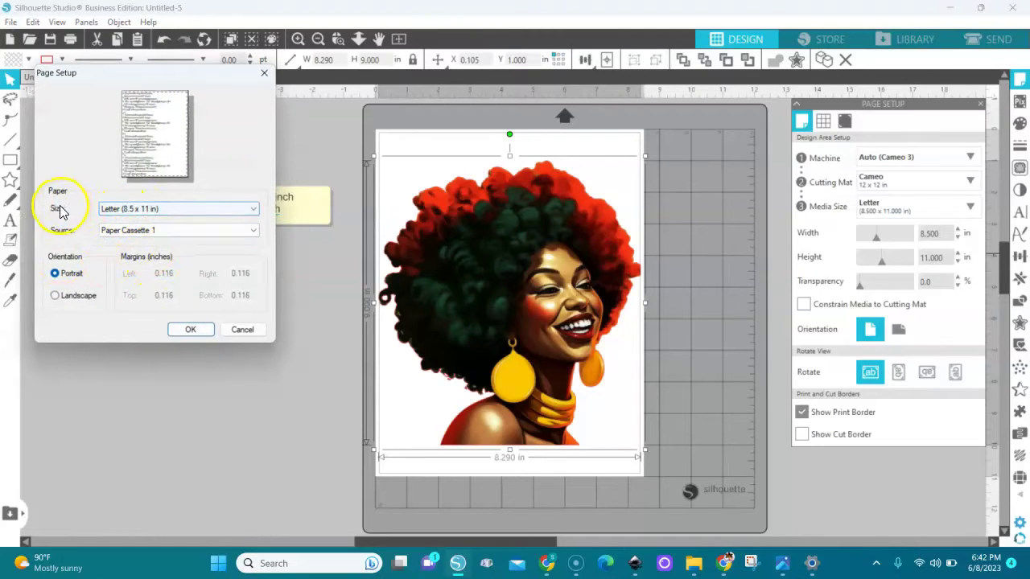
{"action": "left_click", "coordinate": [179, 209]}
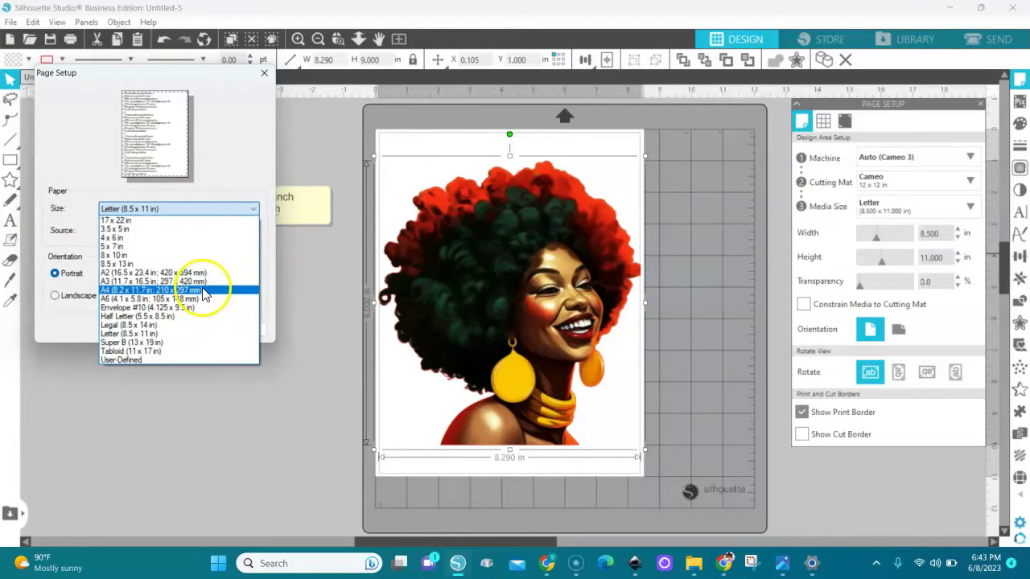
{"action": "left_click", "coordinate": [122, 341]}
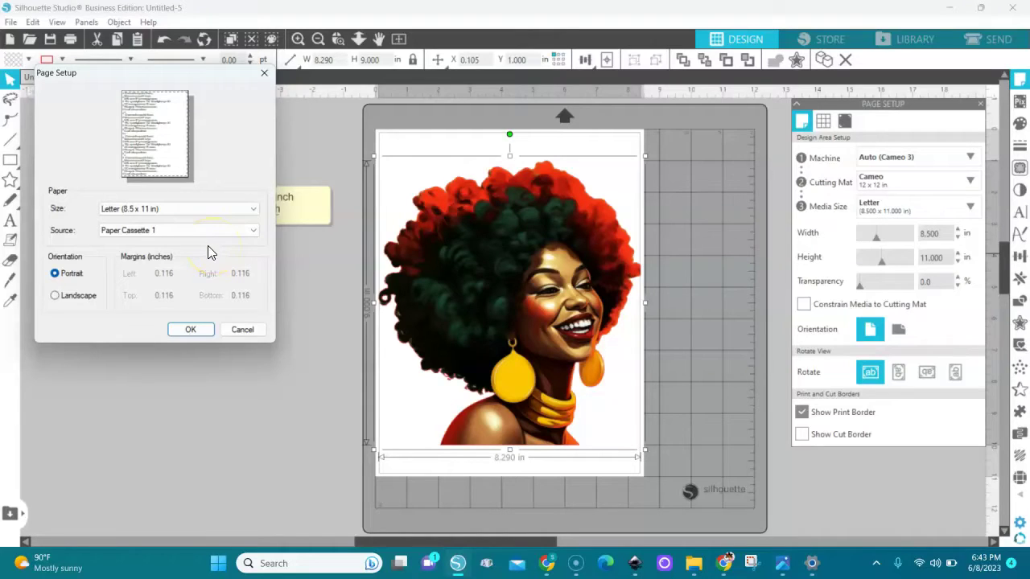
{"action": "left_click", "coordinate": [183, 228]}
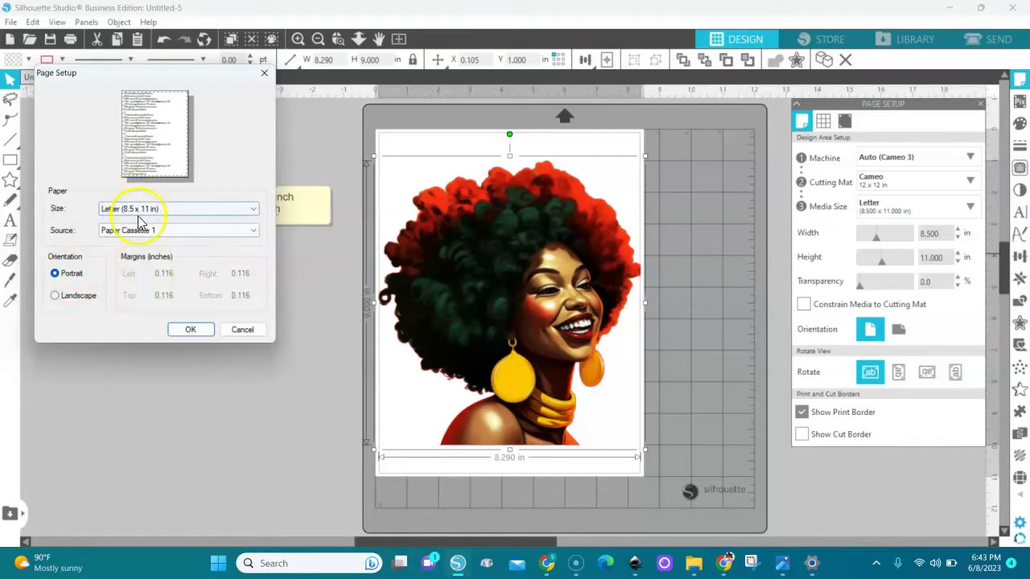
{"action": "left_click", "coordinate": [191, 331]}
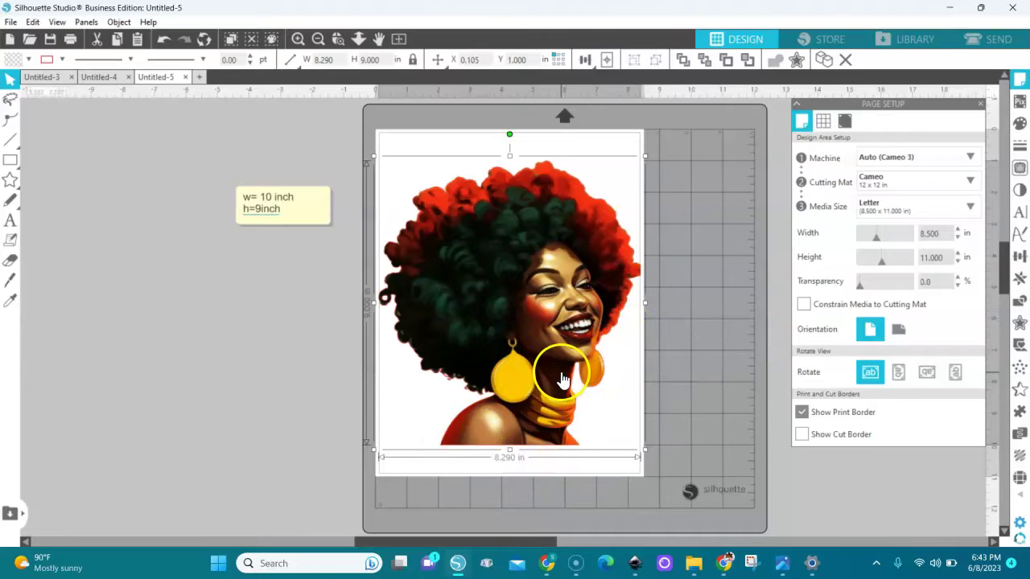
Add the text "The Joy" in the empty area beside the cutting mat
{"action": "left_click", "coordinate": [11, 222]}
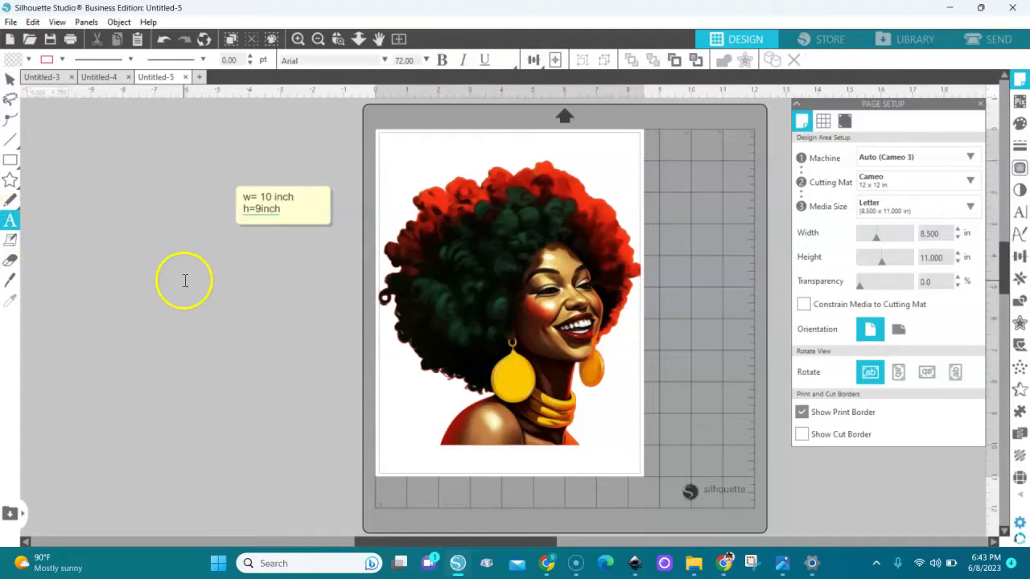
{"action": "key", "text": "Escape"}
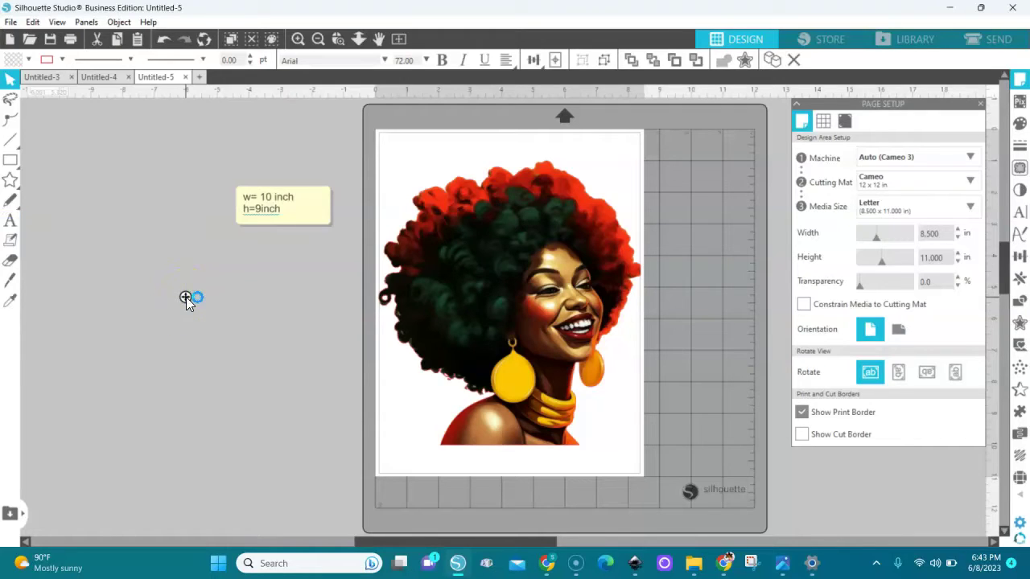
{"action": "left_click", "coordinate": [186, 297]}
{"action": "type", "text": "The J"}
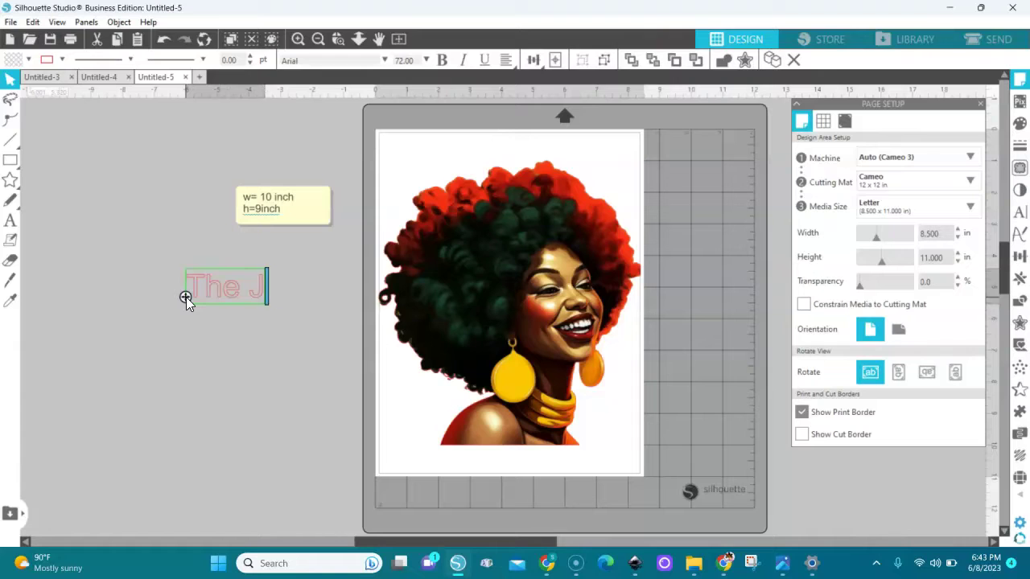
{"action": "type", "text": "oy"}
{"action": "left_click", "coordinate": [187, 299]}
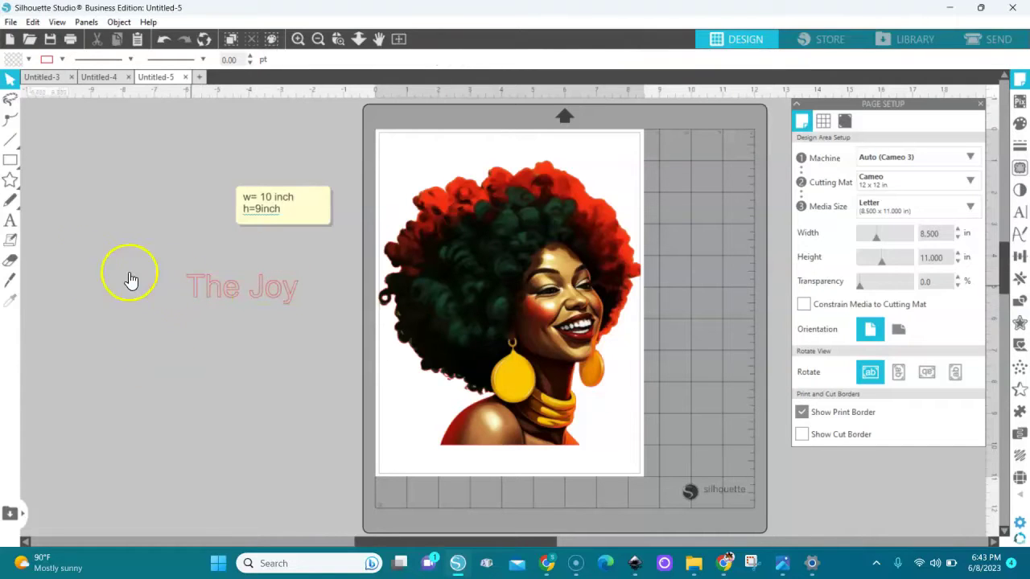
Add "of the" and "LORD" as two separate text objects below "The Joy"
{"action": "left_click", "coordinate": [11, 218]}
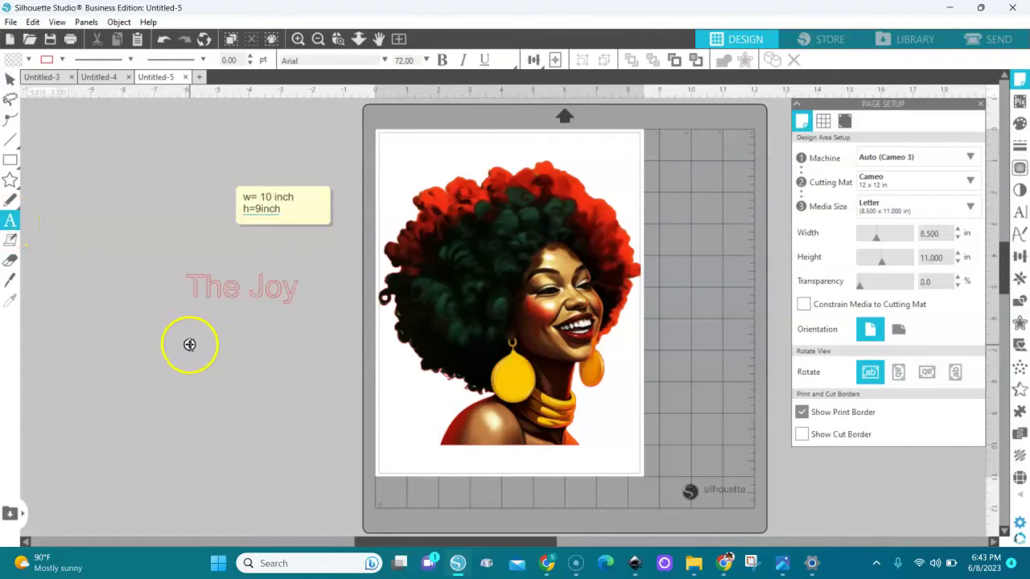
{"action": "left_click", "coordinate": [189, 344]}
{"action": "type", "text": "of the"}
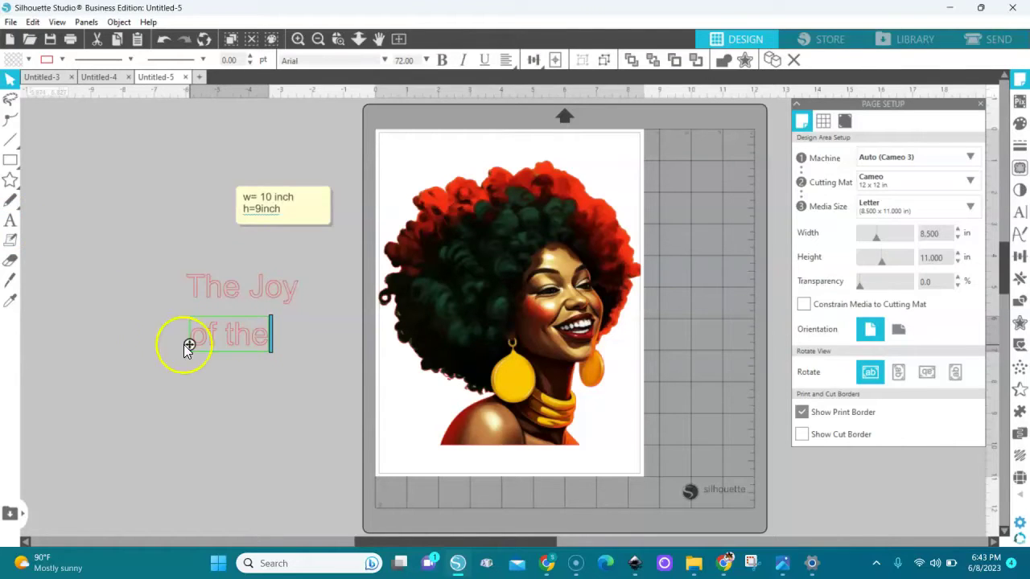
{"action": "left_click", "coordinate": [83, 246]}
{"action": "left_click", "coordinate": [9, 220]}
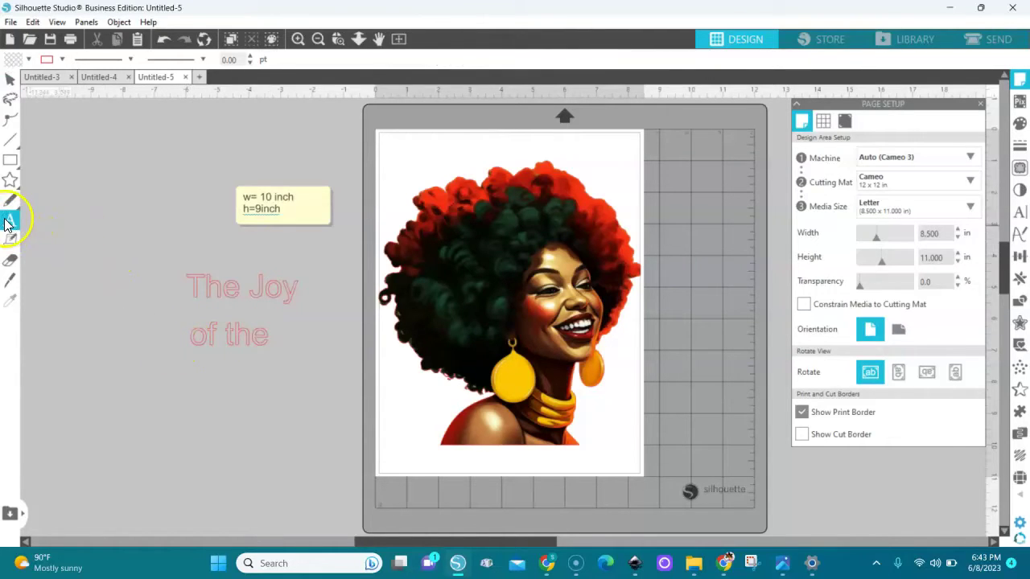
{"action": "left_click", "coordinate": [198, 425]}
{"action": "type", "text": "LO"}
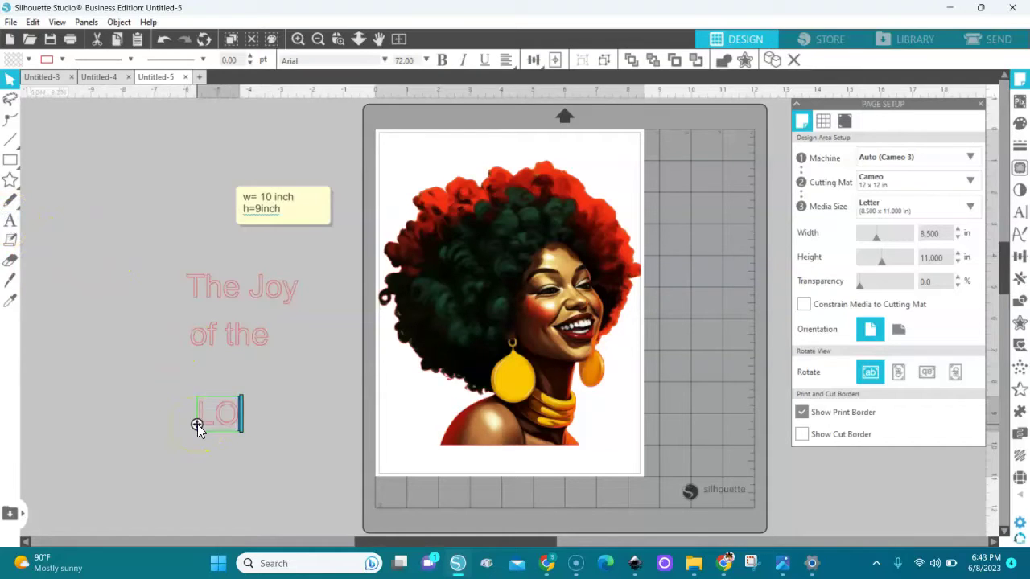
{"action": "type", "text": "RD"}
{"action": "left_click", "coordinate": [92, 252]}
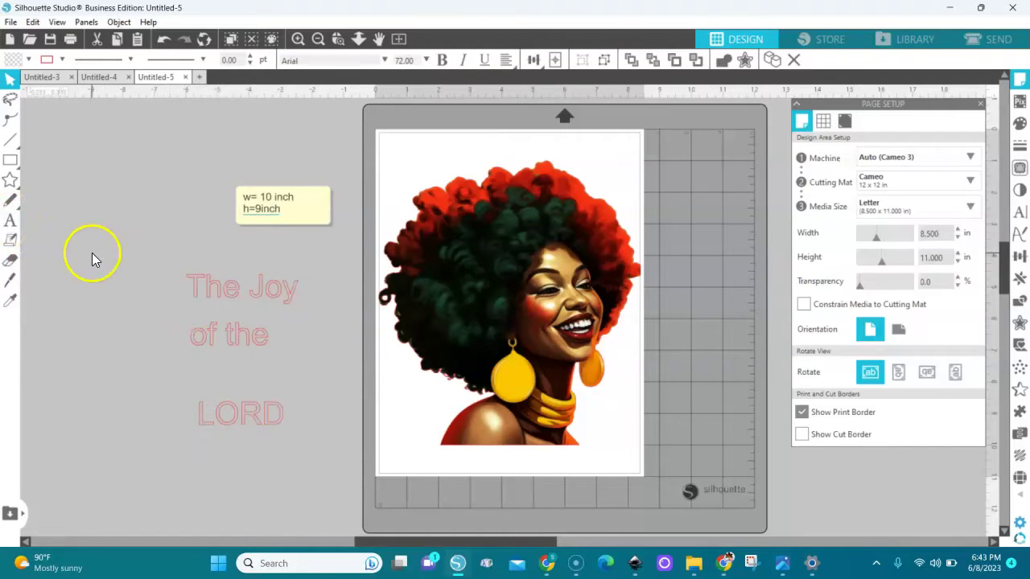
Add "is my" and "STRENGTH" as two separate text objects above "The Joy"
{"action": "left_click", "coordinate": [10, 220]}
{"action": "left_click_drag", "start_coordinate": [89, 164], "coordinate": [89, 163]}
{"action": "type", "text": "is my"}
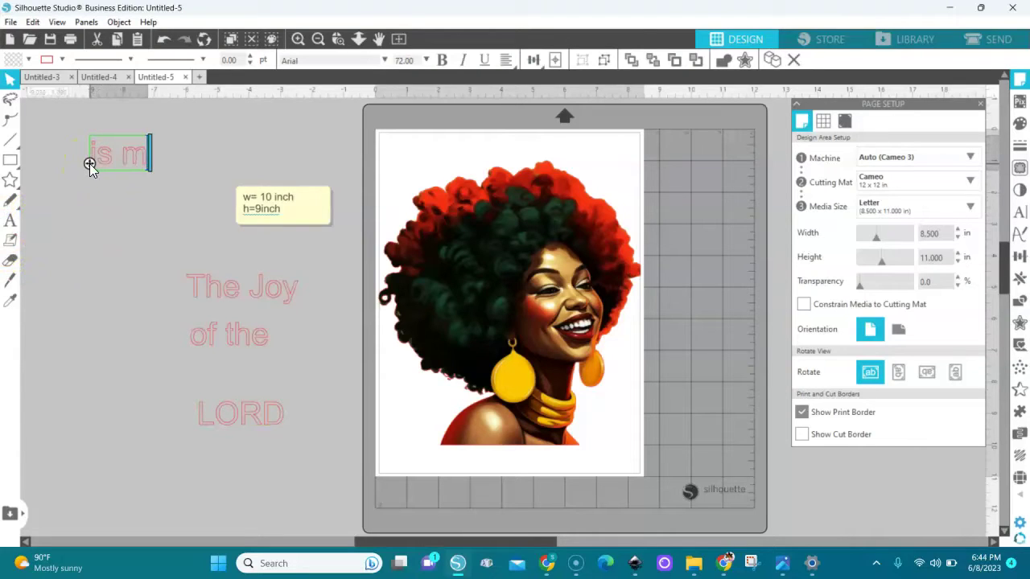
{"action": "left_click", "coordinate": [111, 230]}
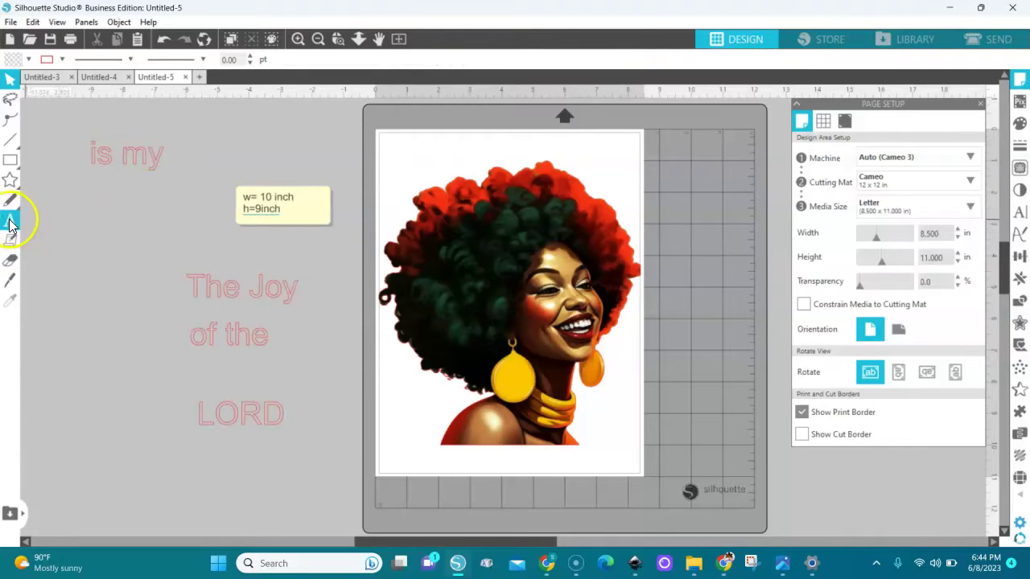
{"action": "left_click", "coordinate": [11, 220]}
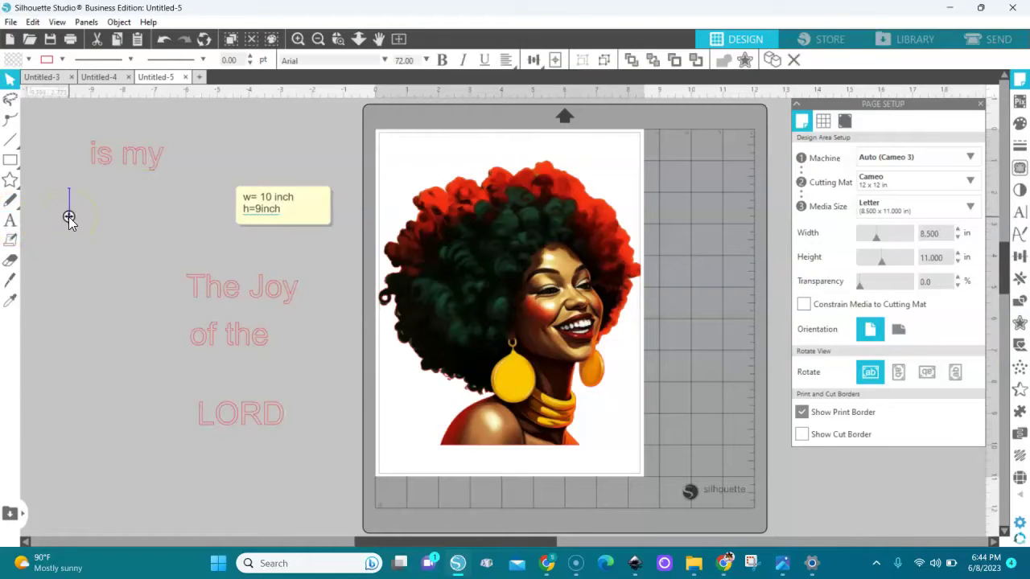
{"action": "type", "text": "STR"}
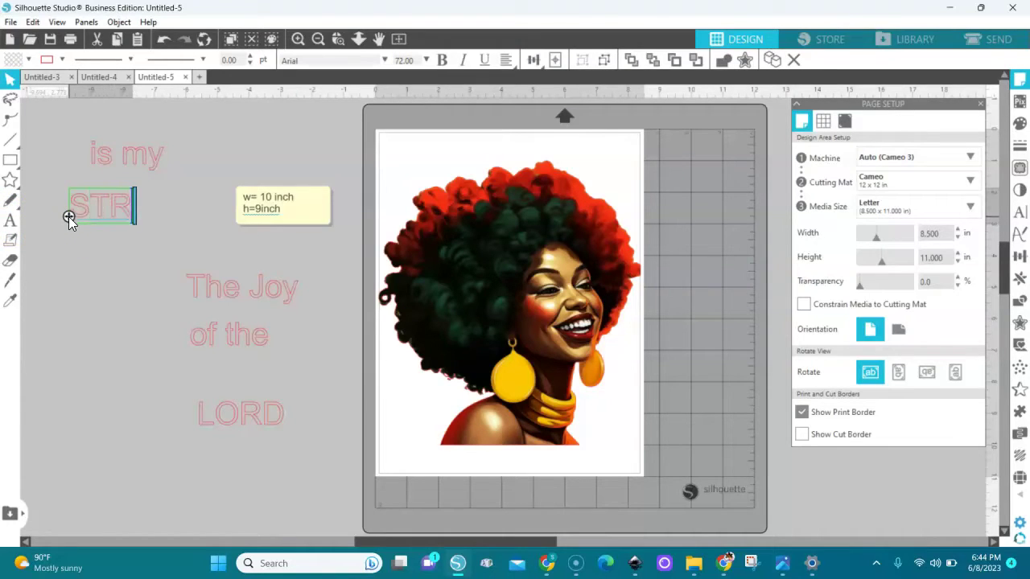
{"action": "type", "text": "ENGTH"}
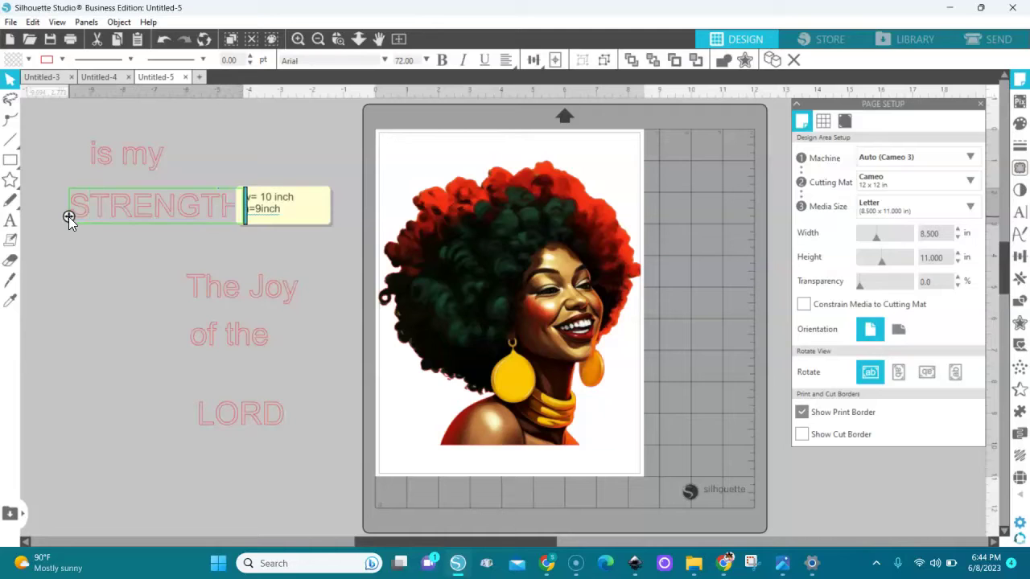
{"action": "left_click", "coordinate": [128, 231]}
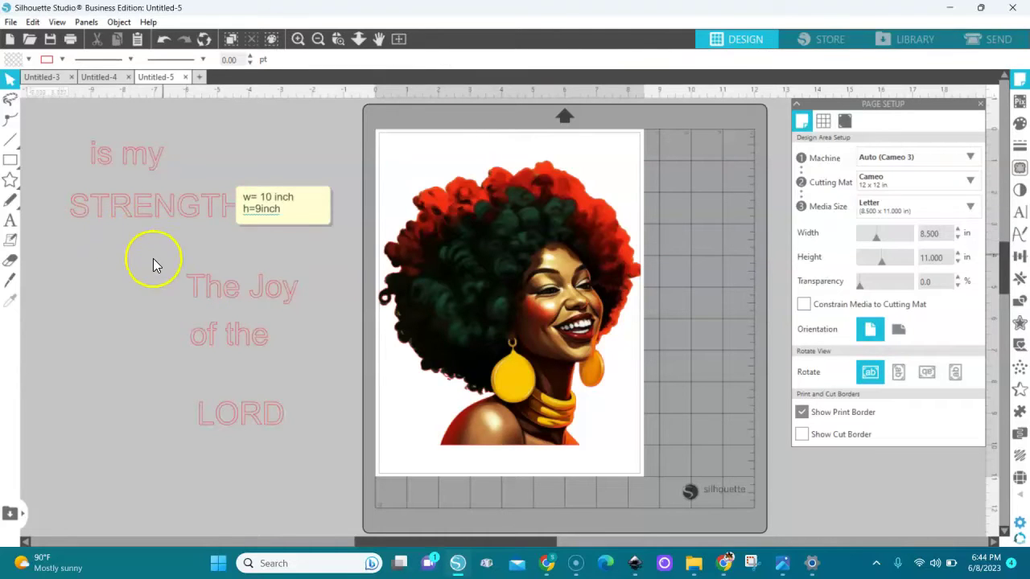
Set the font of "The Joy" to Geometr415 Blk BT and move the text slightly higher above "of the"
{"action": "left_click", "coordinate": [211, 291]}
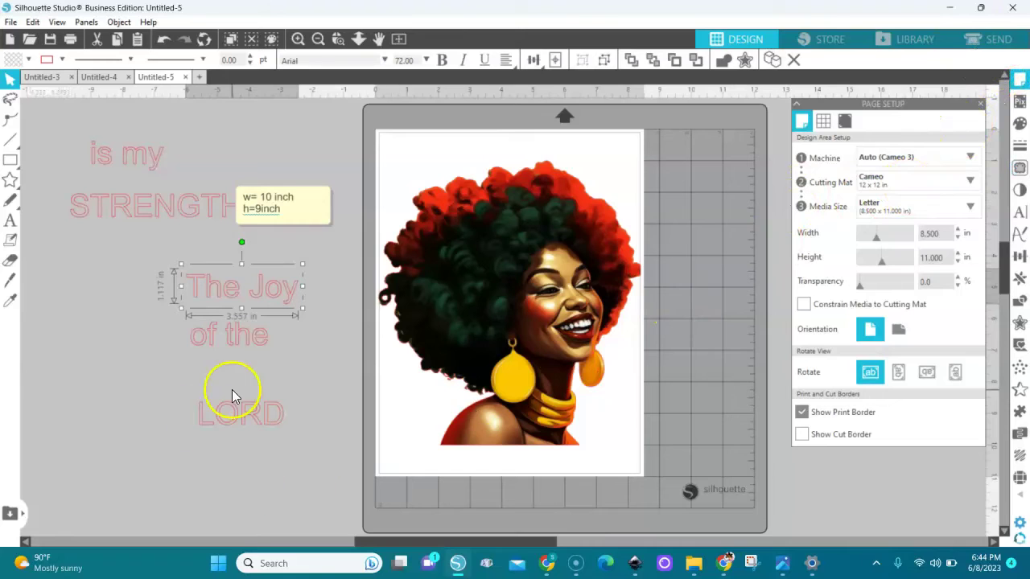
{"action": "left_click", "coordinate": [1019, 214]}
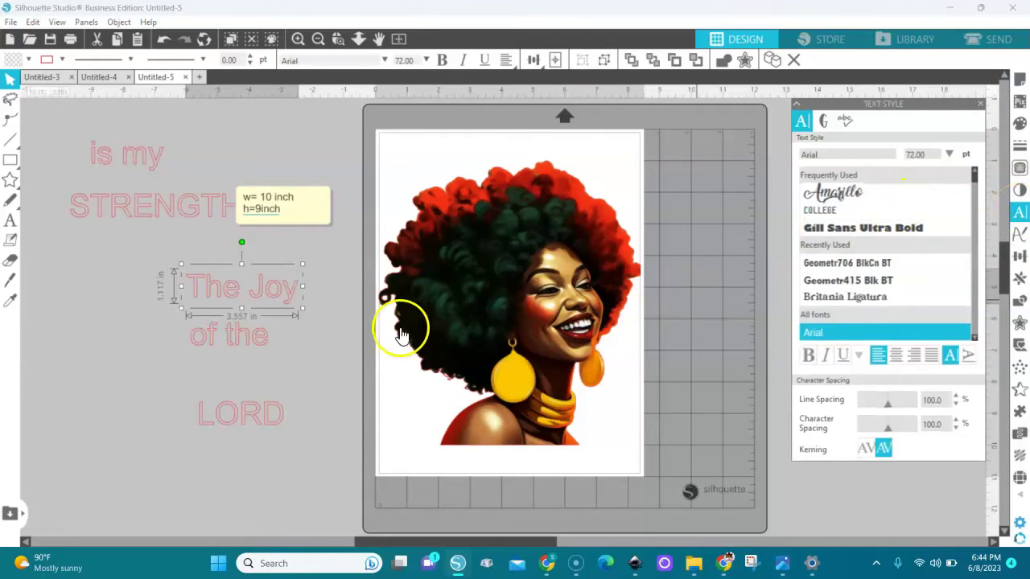
{"action": "scroll", "coordinate": [915, 276], "scroll_direction": "down", "scroll_amount": 3}
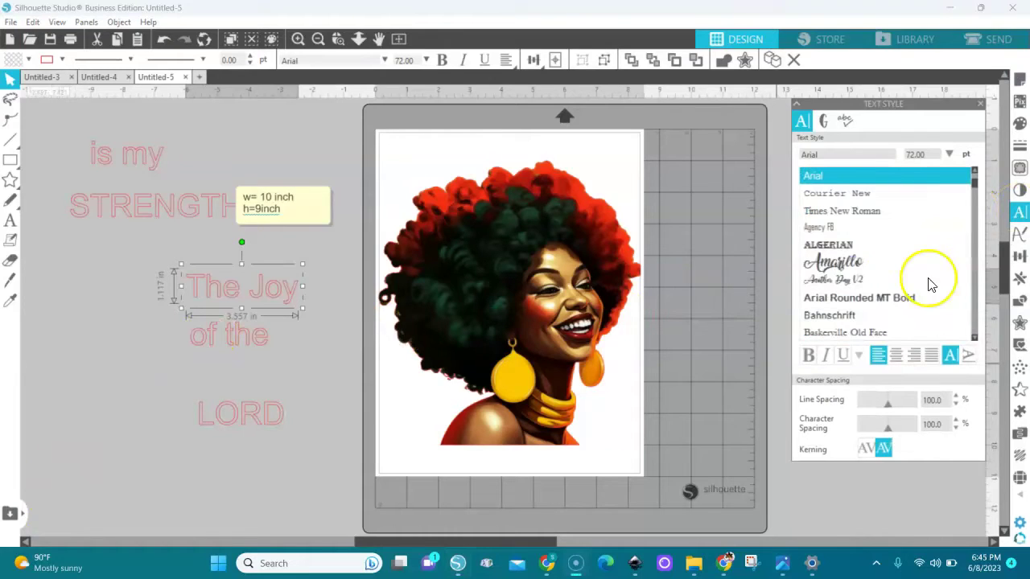
{"action": "scroll", "coordinate": [972, 243], "scroll_direction": "down", "scroll_amount": 3}
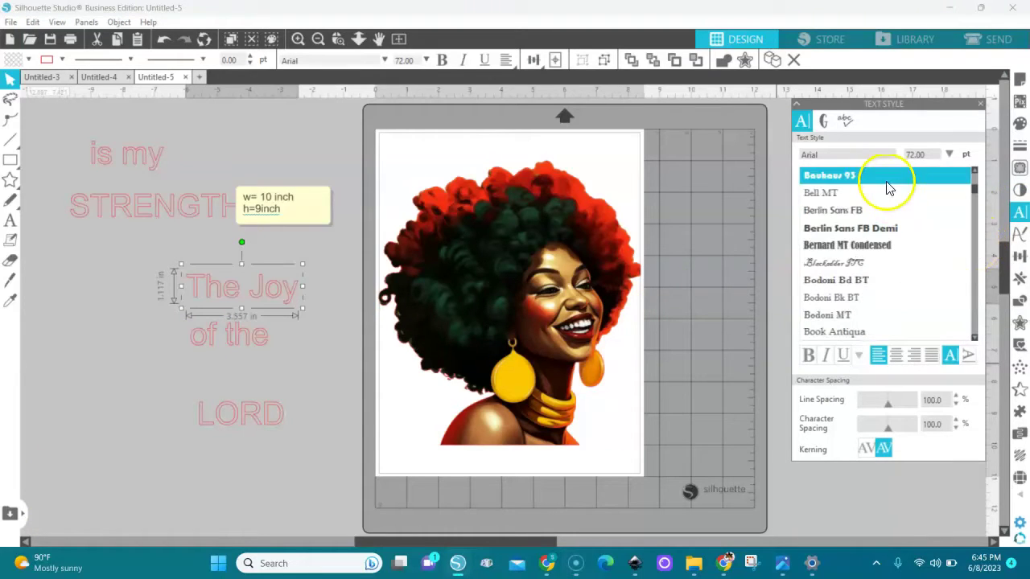
{"action": "left_click_drag", "start_coordinate": [857, 154], "coordinate": [763, 157]}
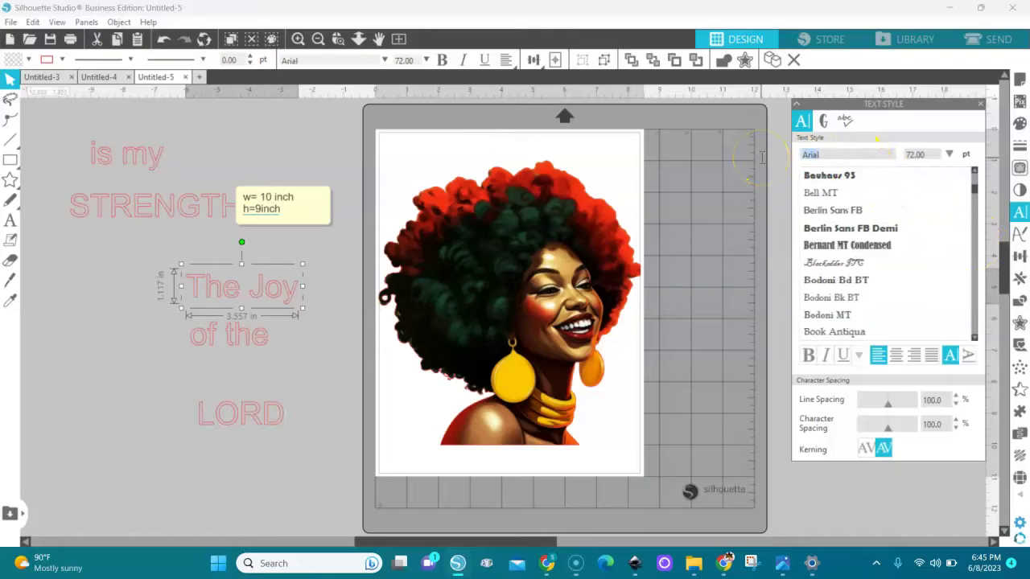
{"action": "type", "text": "f"}
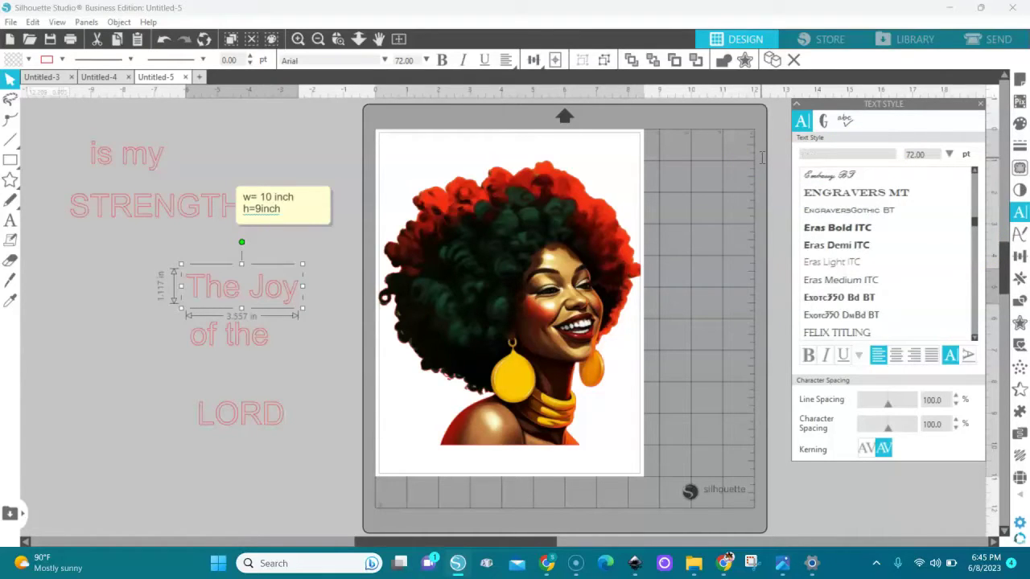
{"action": "type", "text": "geometr212 BkCn BT"}
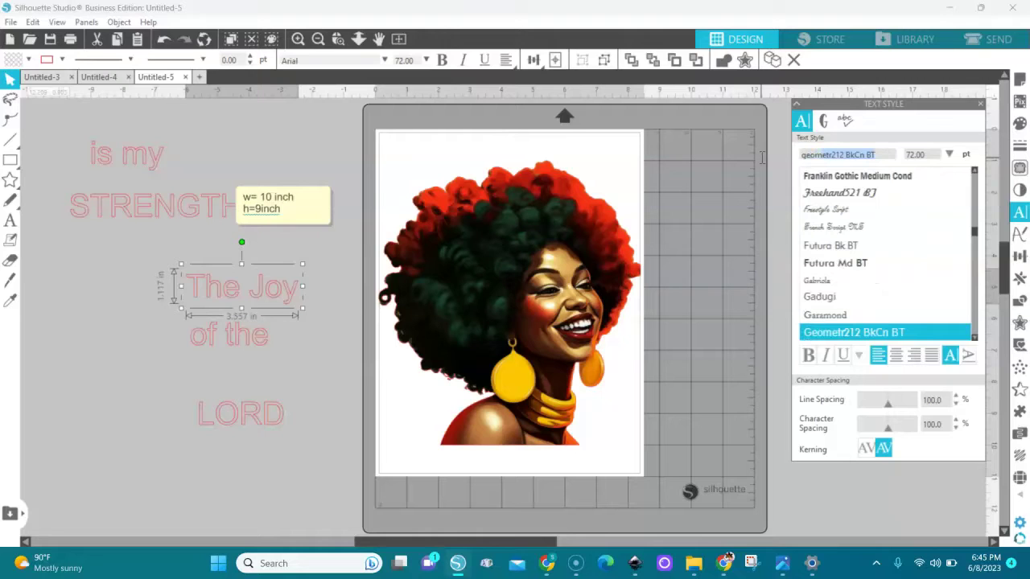
{"action": "left_click", "coordinate": [973, 321]}
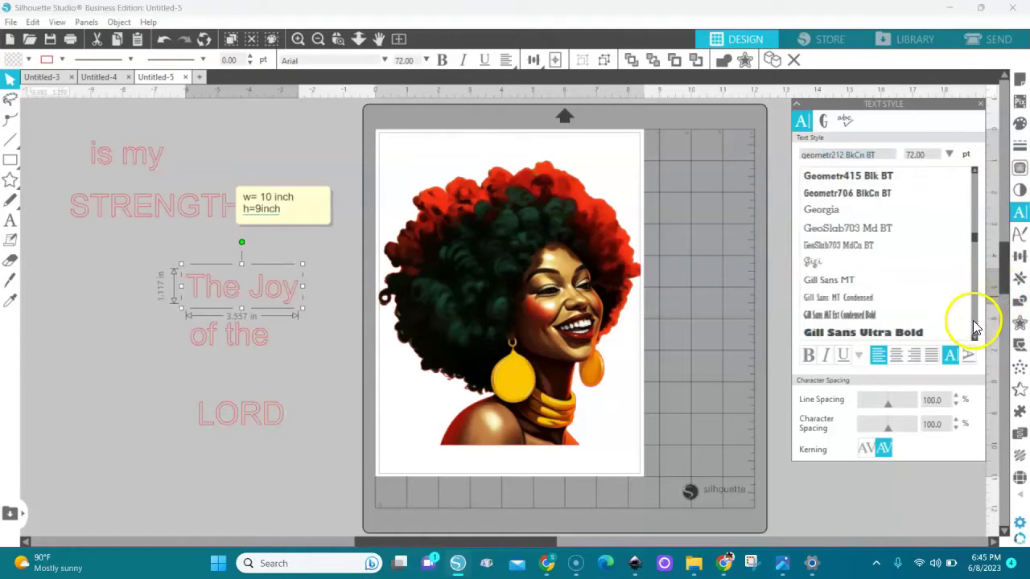
{"action": "left_click", "coordinate": [865, 175]}
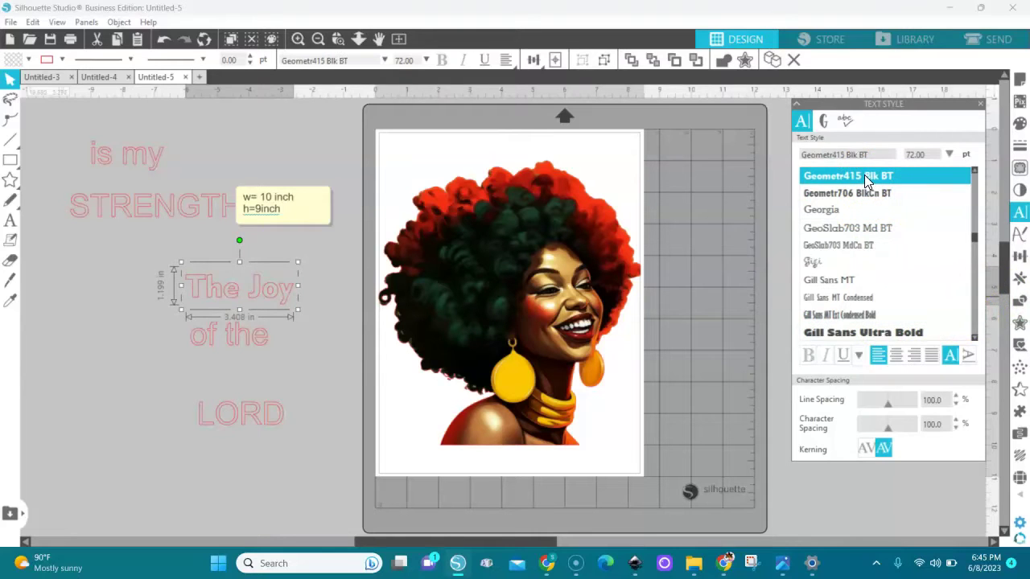
{"action": "left_click_drag", "start_coordinate": [277, 296], "coordinate": [284, 270]}
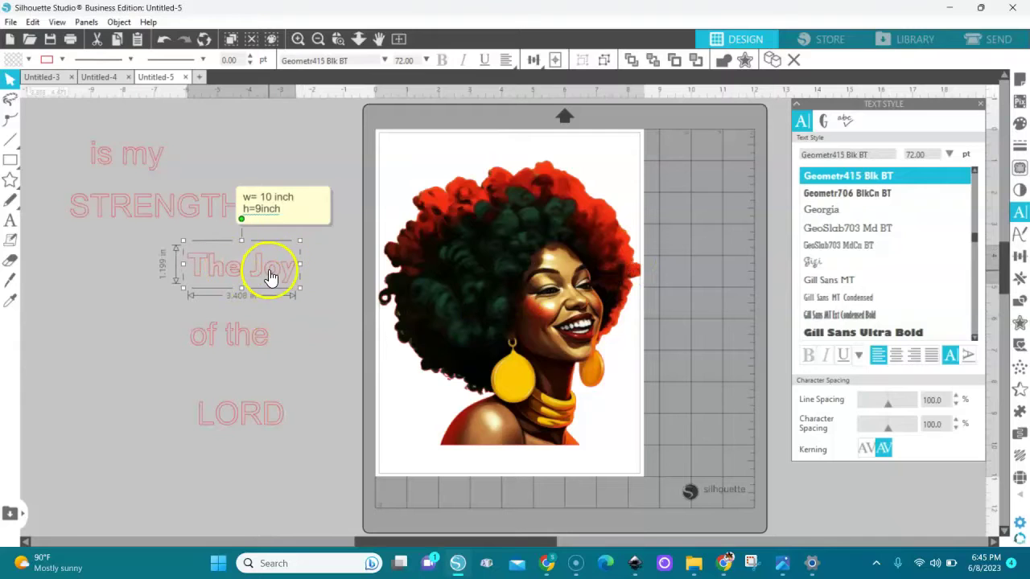
Set the font of the "of the" text to Berlin Sans FB Demi
{"action": "left_click", "coordinate": [236, 330]}
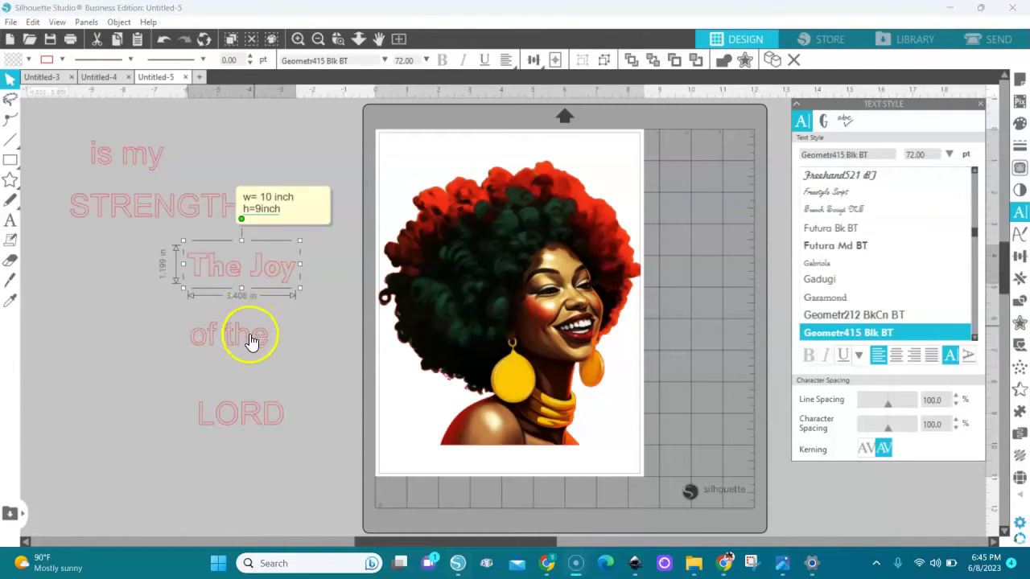
{"action": "left_click", "coordinate": [249, 339]}
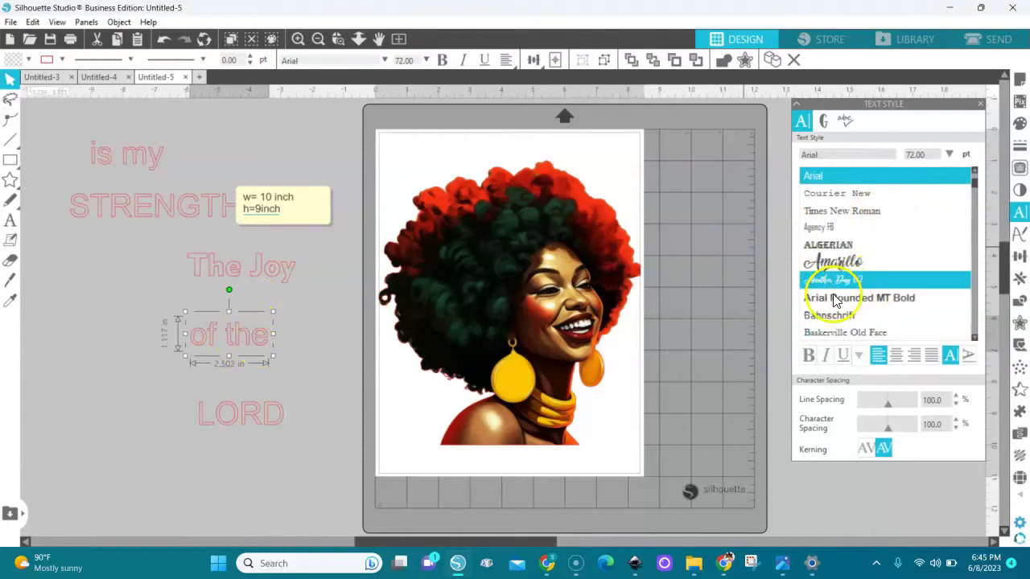
{"action": "left_click", "coordinate": [975, 187]}
{"action": "scroll", "coordinate": [925, 234], "scroll_direction": "down", "scroll_amount": 1}
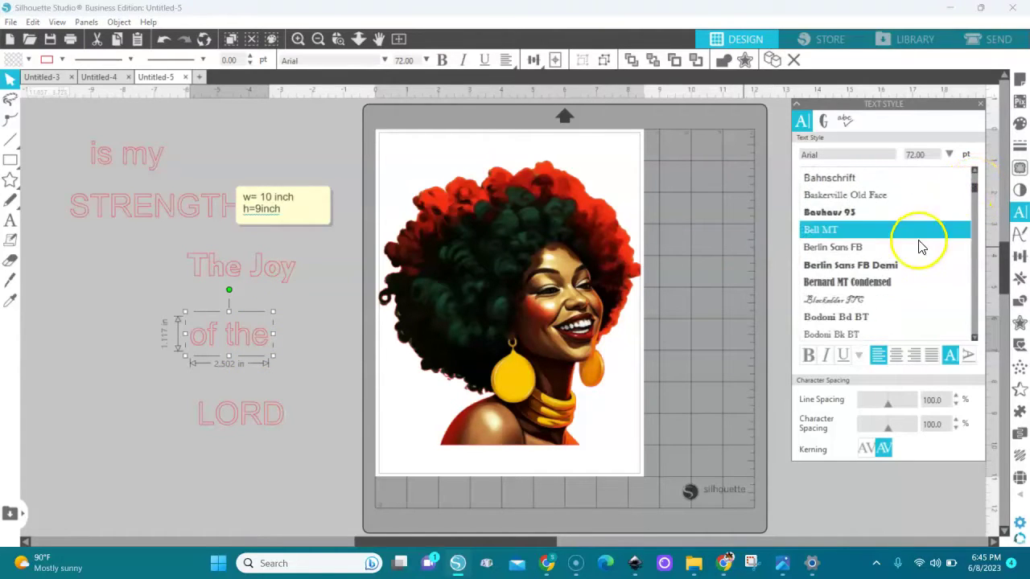
{"action": "left_click", "coordinate": [878, 268]}
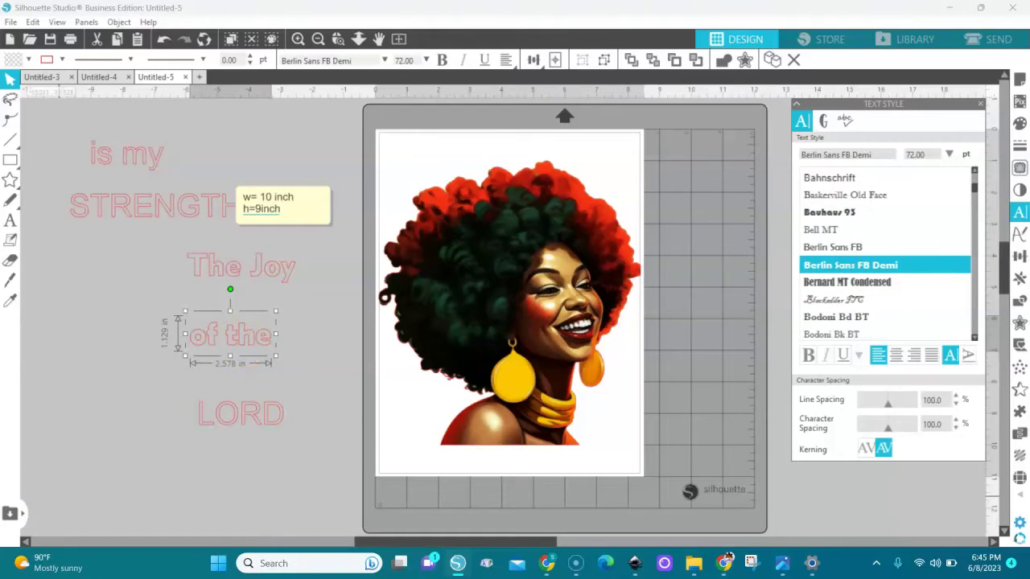
Set the font of "LORD" to Rockwell Extra Bold and move it up closer to "of the"
{"action": "left_click", "coordinate": [250, 419]}
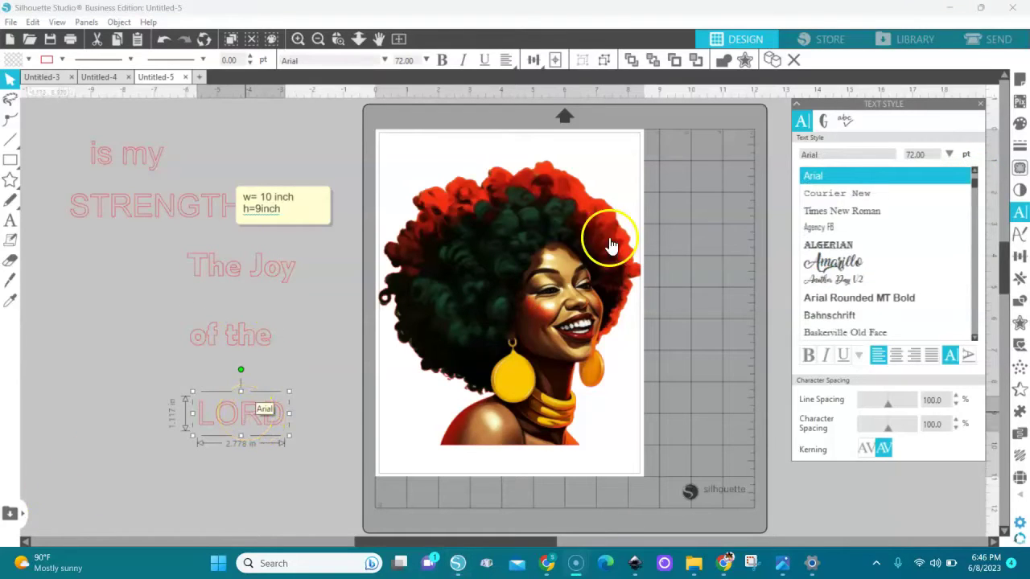
{"action": "left_click_drag", "start_coordinate": [831, 157], "coordinate": [777, 157]}
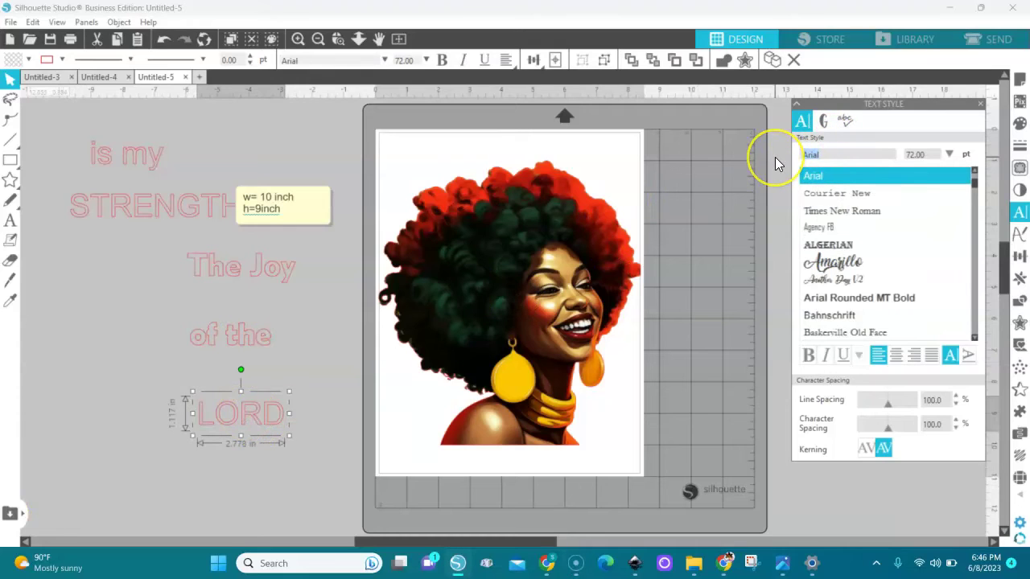
{"action": "type", "text": "rockwell"}
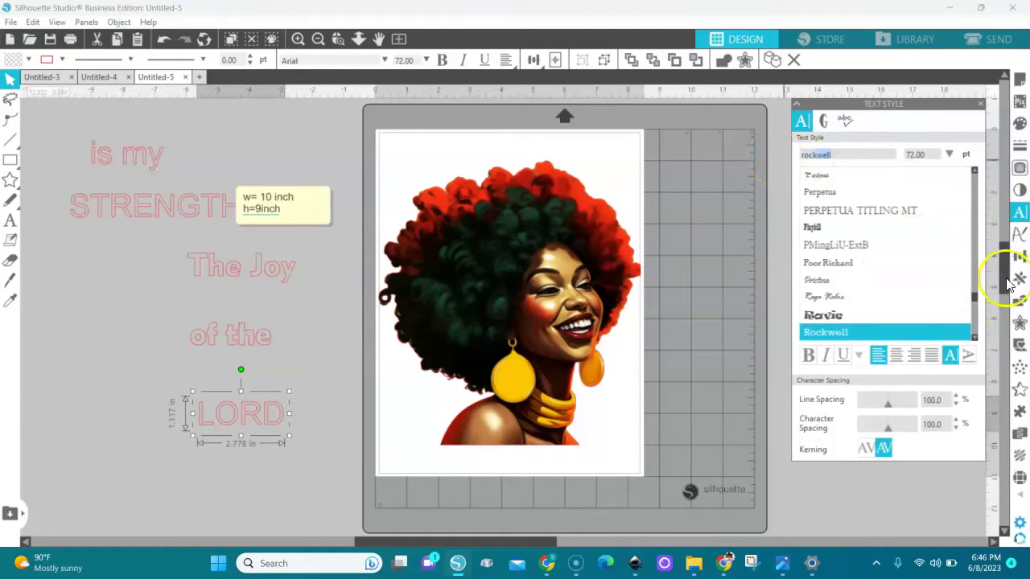
{"action": "scroll", "coordinate": [978, 318], "scroll_direction": "down", "scroll_amount": 3}
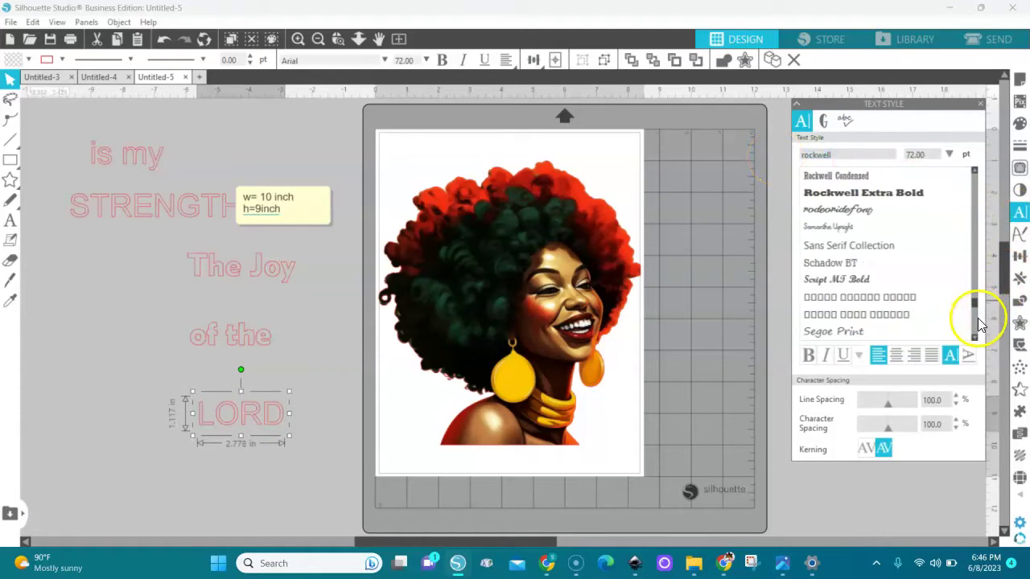
{"action": "left_click", "coordinate": [885, 192]}
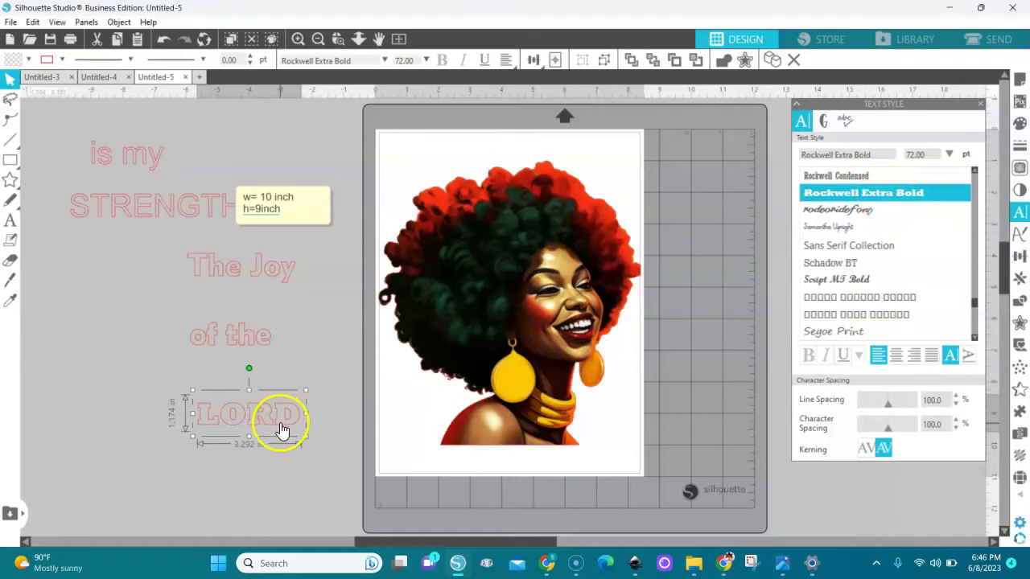
{"action": "left_click_drag", "start_coordinate": [281, 430], "coordinate": [281, 404]}
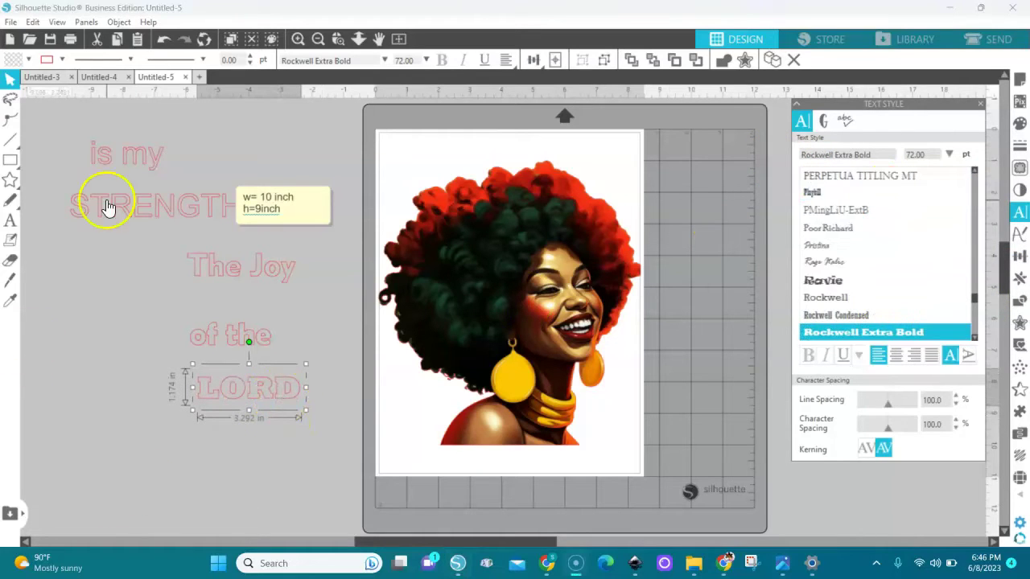
Set the font of the "is my" text to Britania Ligatura
{"action": "left_click", "coordinate": [142, 154]}
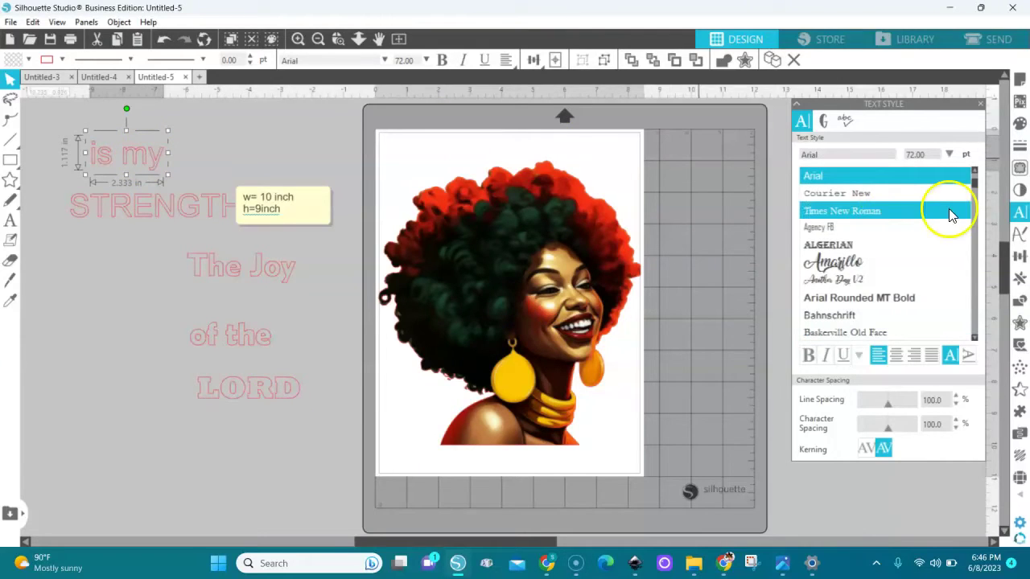
{"action": "left_click_drag", "start_coordinate": [820, 162], "coordinate": [781, 162]}
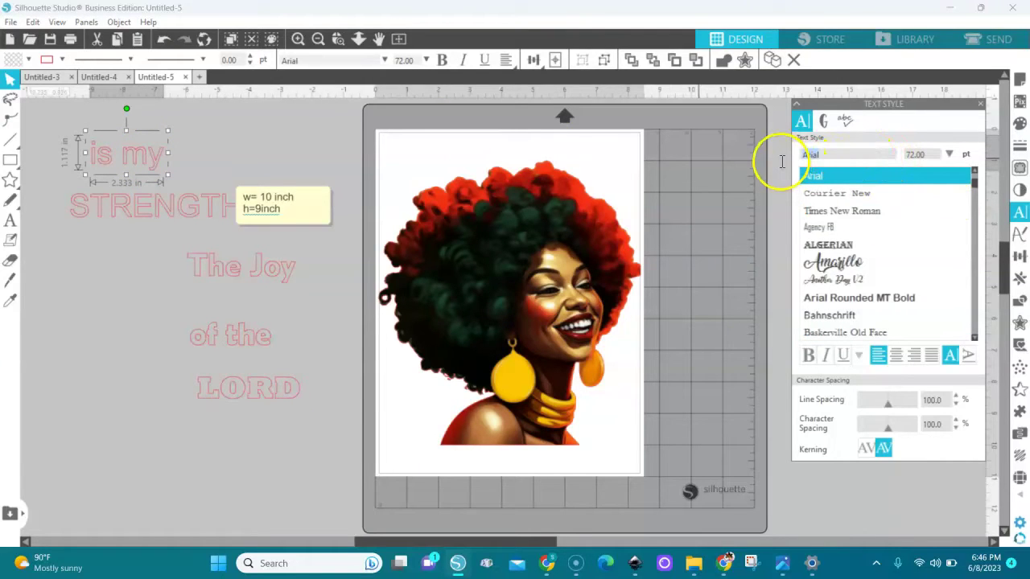
{"action": "type", "text": "bradley Hand ITC"}
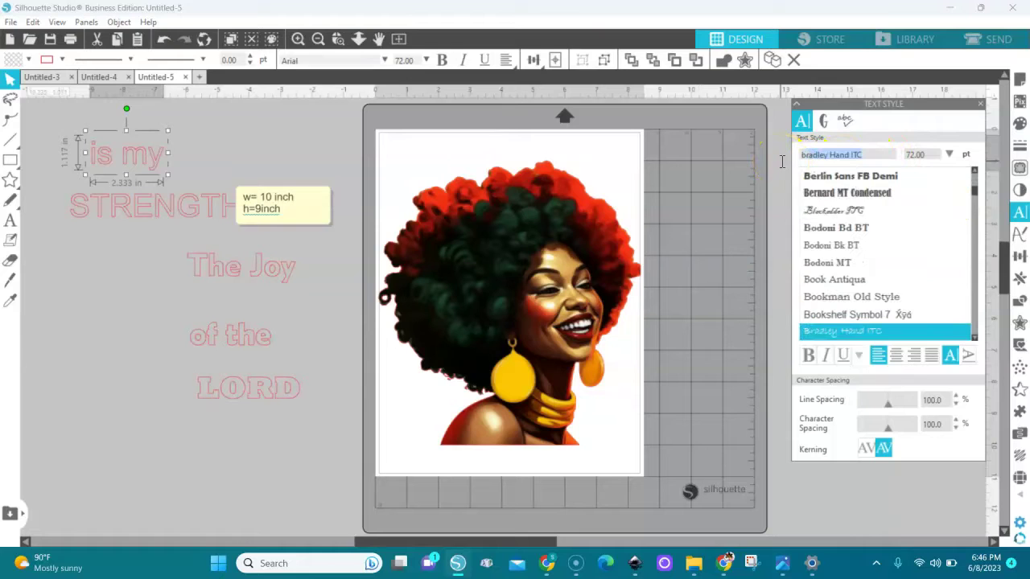
{"action": "left_click", "coordinate": [975, 264]}
{"action": "left_click", "coordinate": [839, 177]}
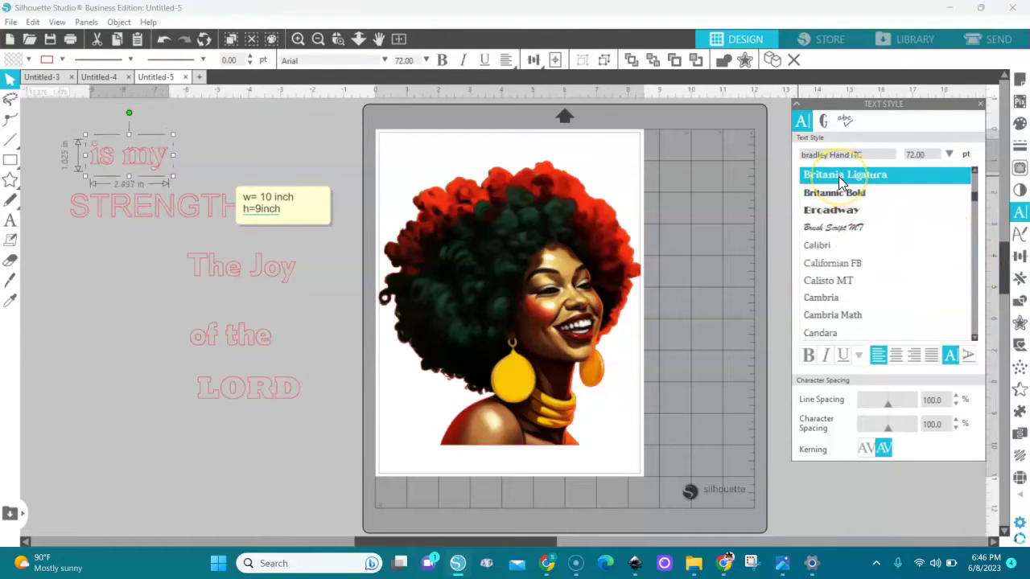
Set the font of "STRENGTH" to Copperplate Gothic Bold and move the word clear of the size note
{"action": "left_click", "coordinate": [167, 206]}
{"action": "left_click_drag", "start_coordinate": [826, 155], "coordinate": [791, 155]}
{"action": "scroll", "coordinate": [975, 184], "scroll_direction": "down", "scroll_amount": 3}
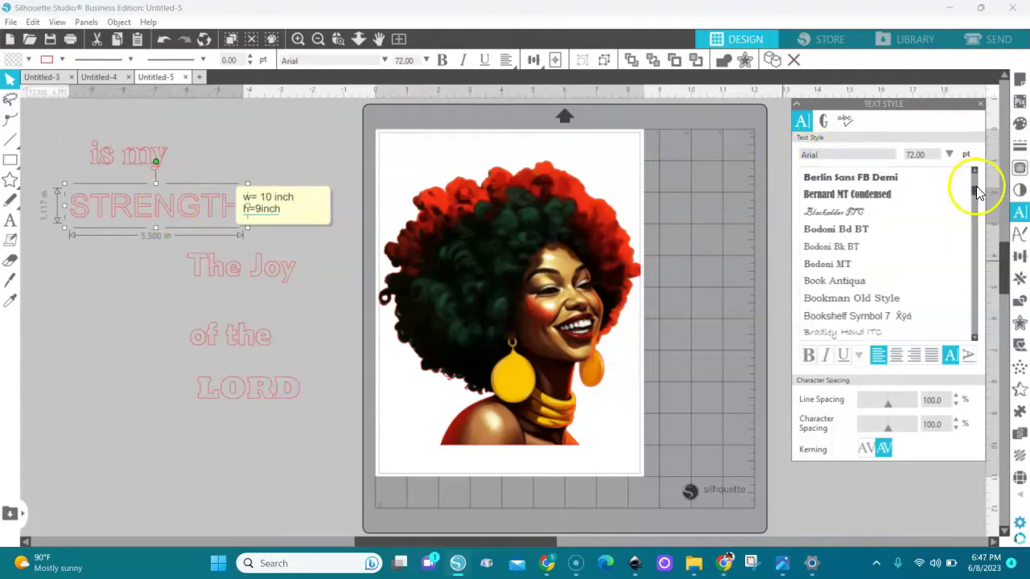
{"action": "type", "text": "copperplate Gothic Bold"}
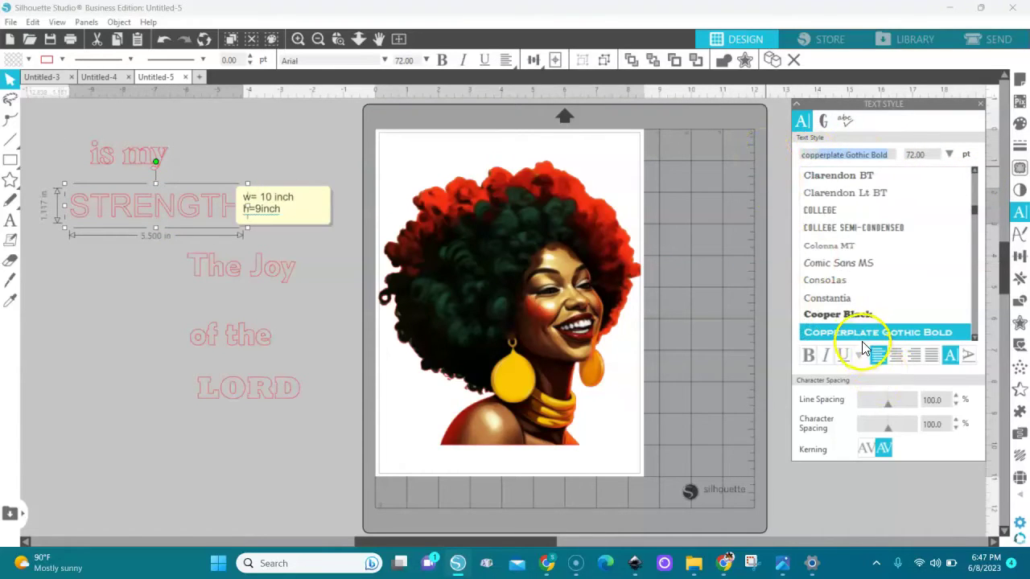
{"action": "left_click", "coordinate": [849, 331]}
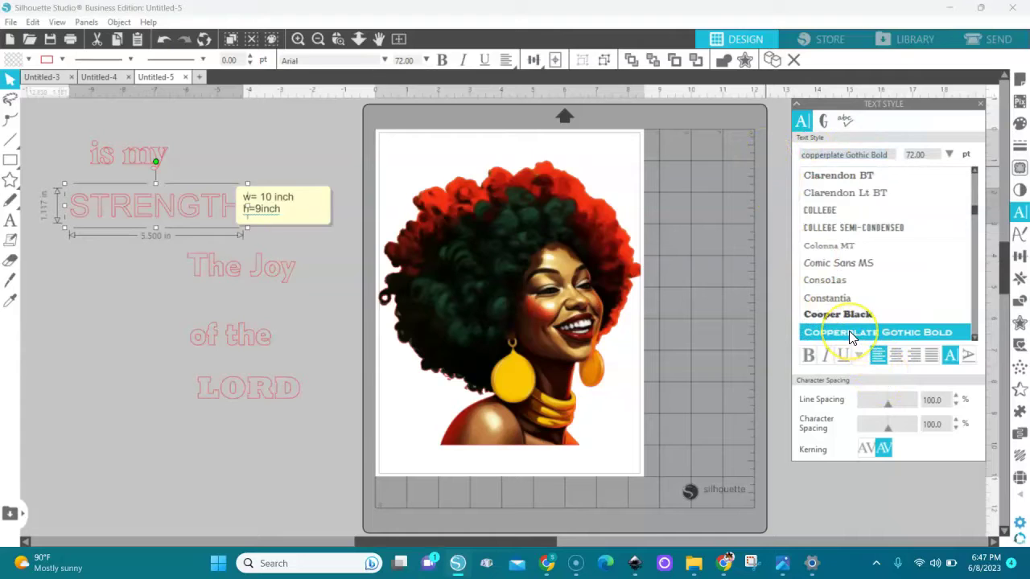
{"action": "left_click_drag", "start_coordinate": [193, 199], "coordinate": [148, 217]}
Move "is my" down close to "STRENGTH" and stack "of the" and "LORD" tightly under "The Joy"
{"action": "left_click", "coordinate": [153, 170]}
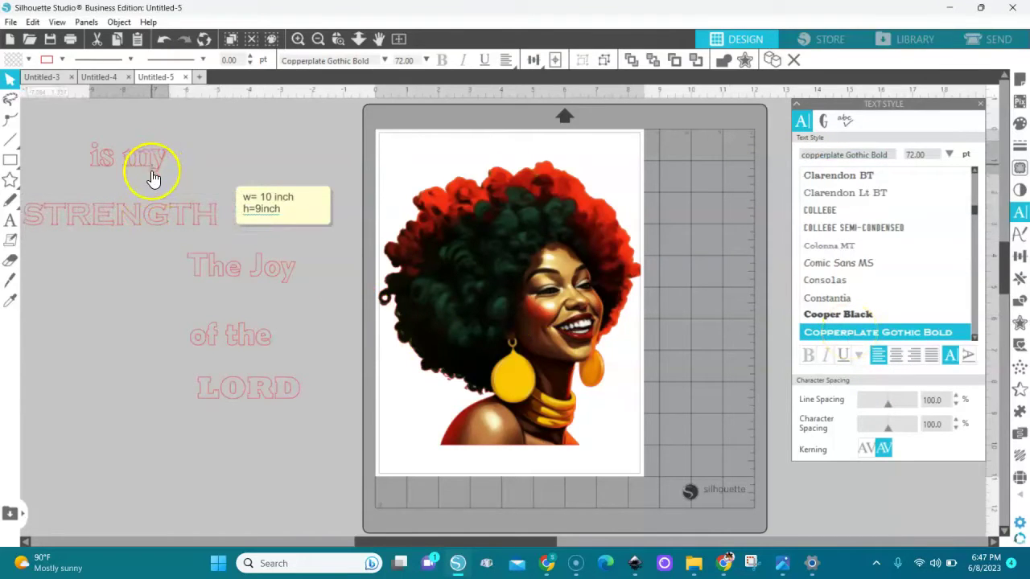
{"action": "left_click_drag", "start_coordinate": [263, 342], "coordinate": [274, 298]}
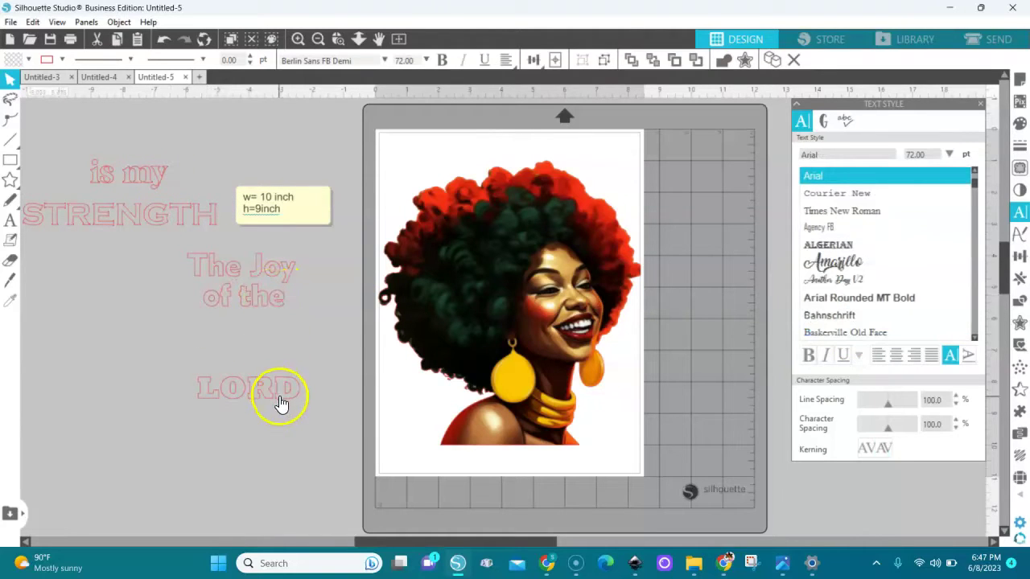
{"action": "left_click_drag", "start_coordinate": [278, 403], "coordinate": [280, 354]}
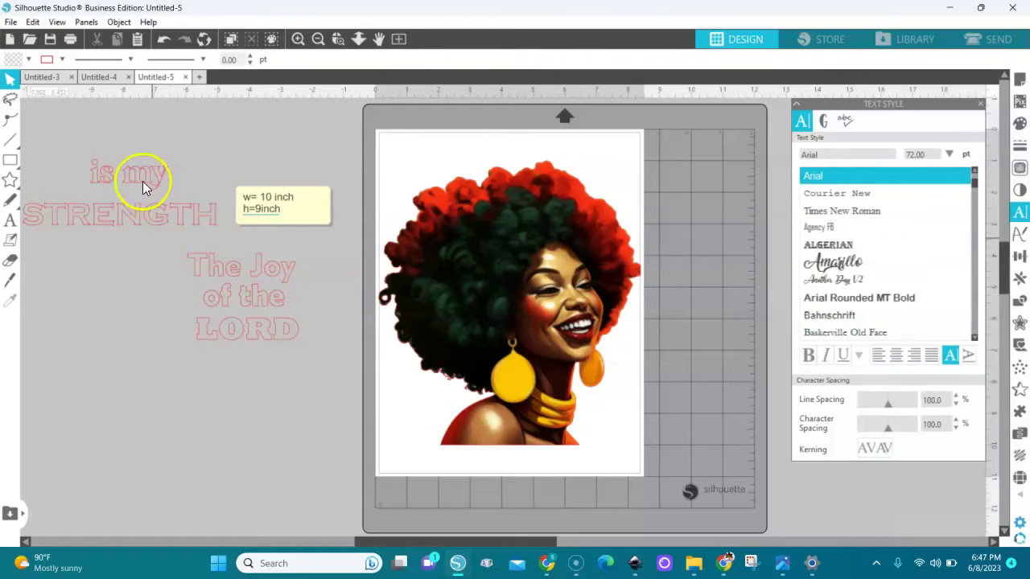
Scale "STRENGTH" down to about 4.6 in wide and place it centred just below "is my"
{"action": "left_click", "coordinate": [202, 223]}
{"action": "left_click_drag", "start_coordinate": [219, 236], "coordinate": [182, 207]}
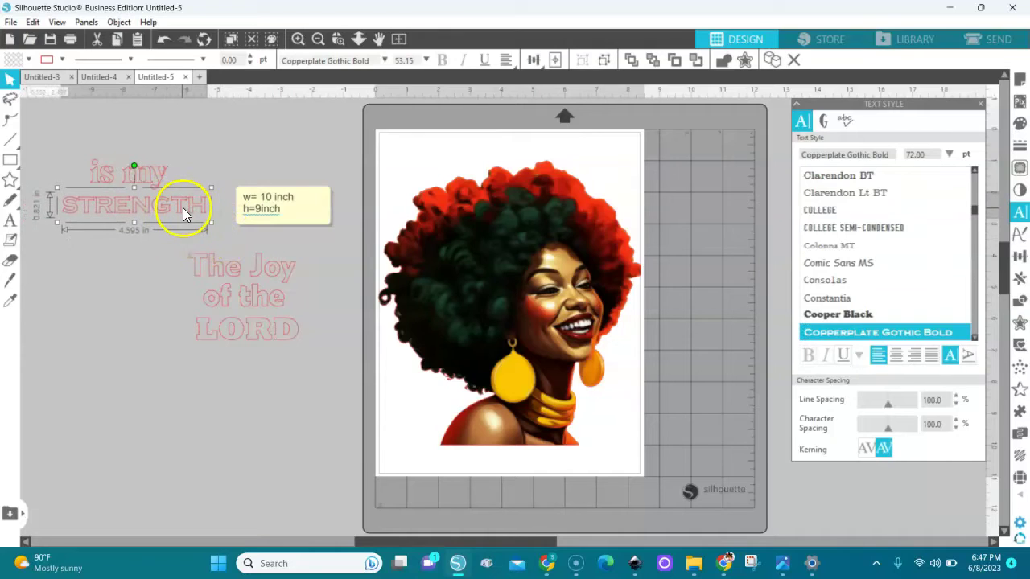
Fill the "The Joy" text with yellow
{"action": "left_click", "coordinate": [256, 271]}
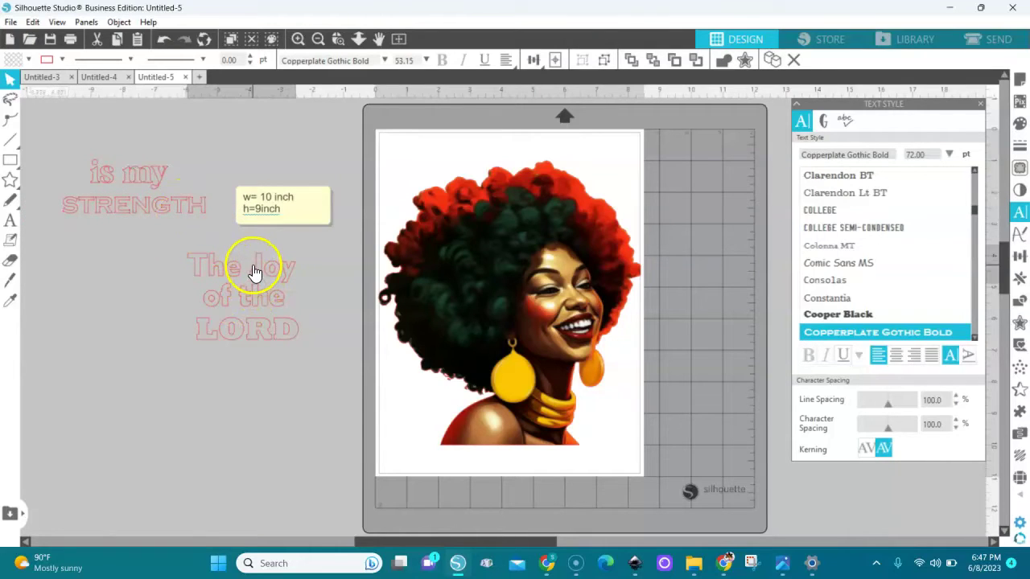
{"action": "left_click", "coordinate": [28, 59]}
{"action": "left_click", "coordinate": [49, 78]}
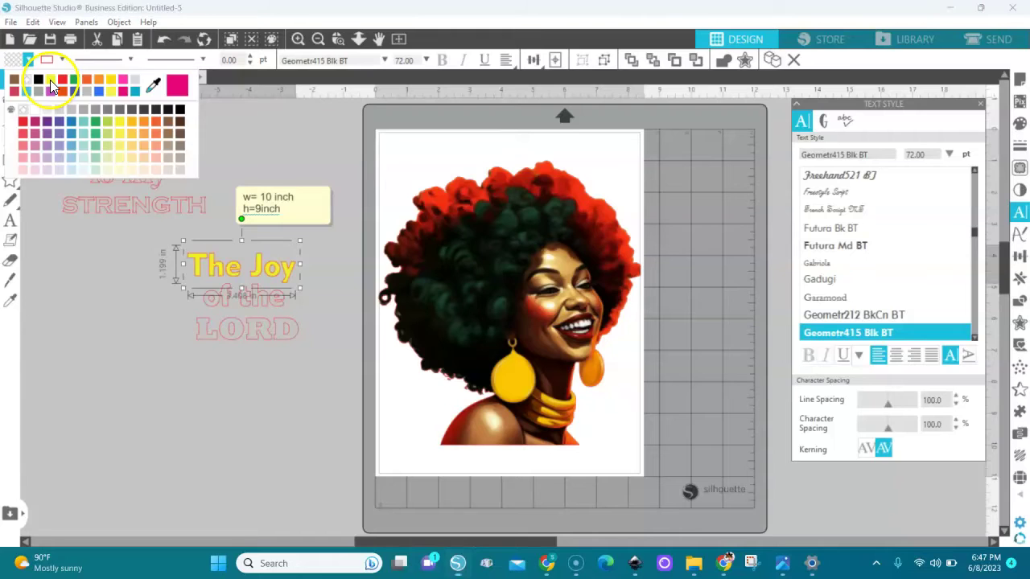
Fill the "of the" text with brown and the "LORD" text with red
{"action": "left_click", "coordinate": [218, 299]}
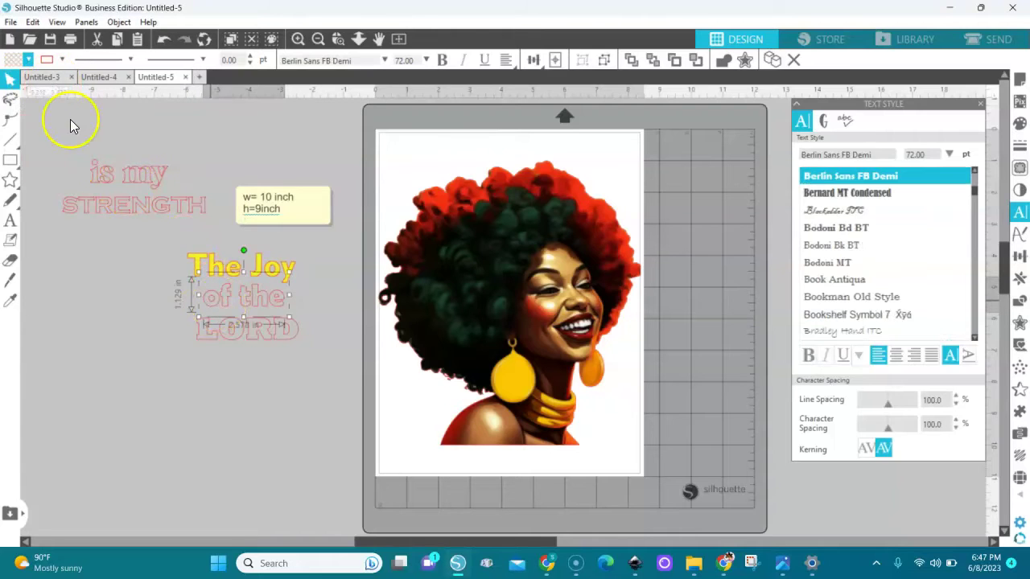
{"action": "left_click", "coordinate": [29, 60]}
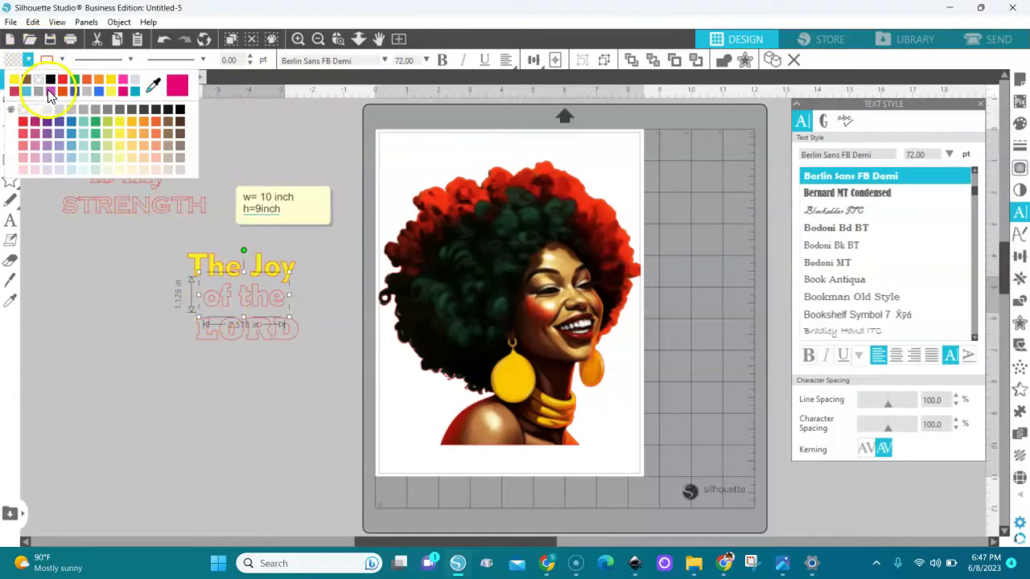
{"action": "left_click", "coordinate": [25, 79]}
{"action": "left_click", "coordinate": [222, 334]}
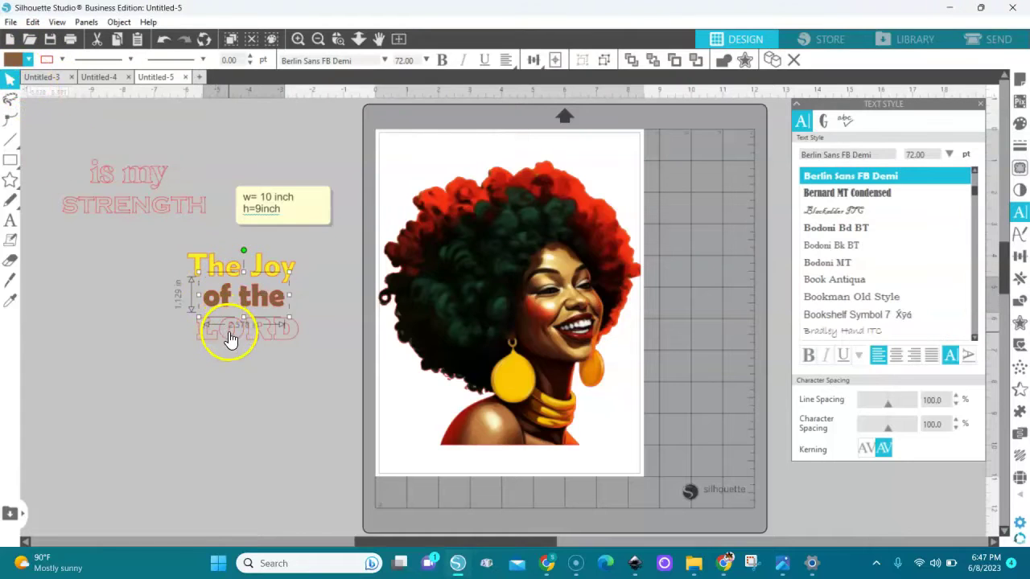
{"action": "left_click", "coordinate": [47, 60]}
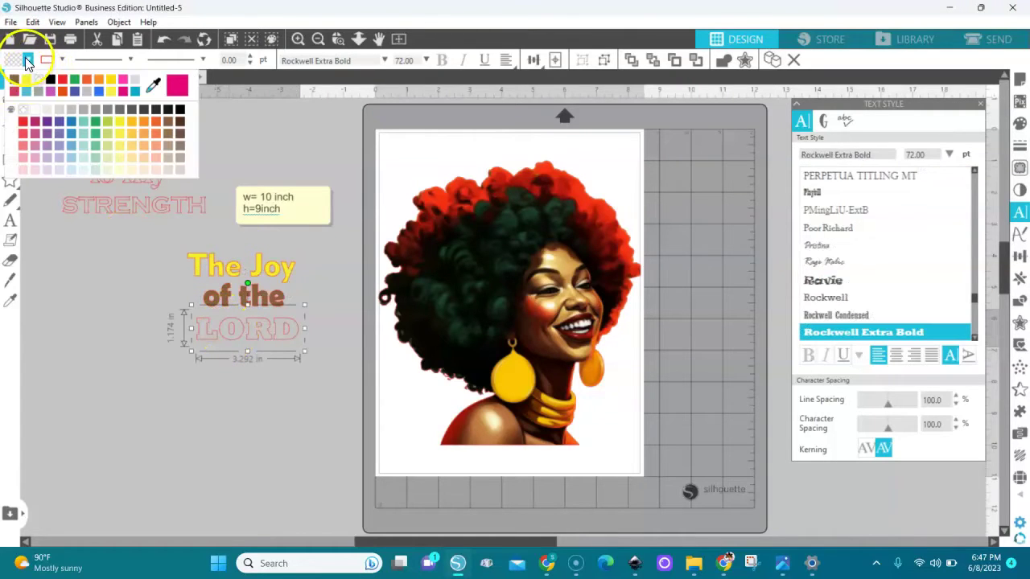
{"action": "left_click", "coordinate": [65, 80]}
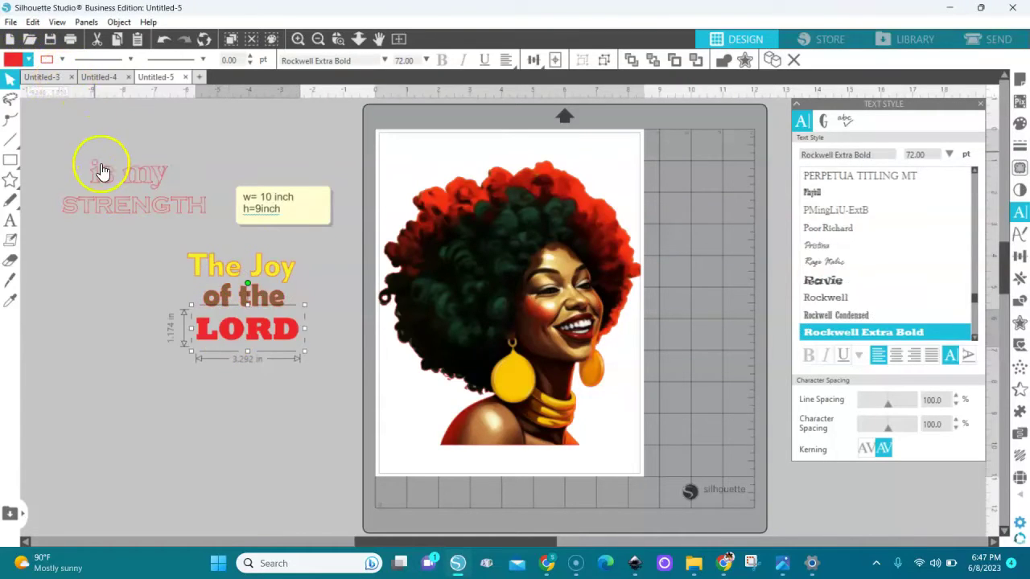
Fill the "is my" text with yellow and the "STRENGTH" text with green
{"action": "left_click", "coordinate": [122, 183]}
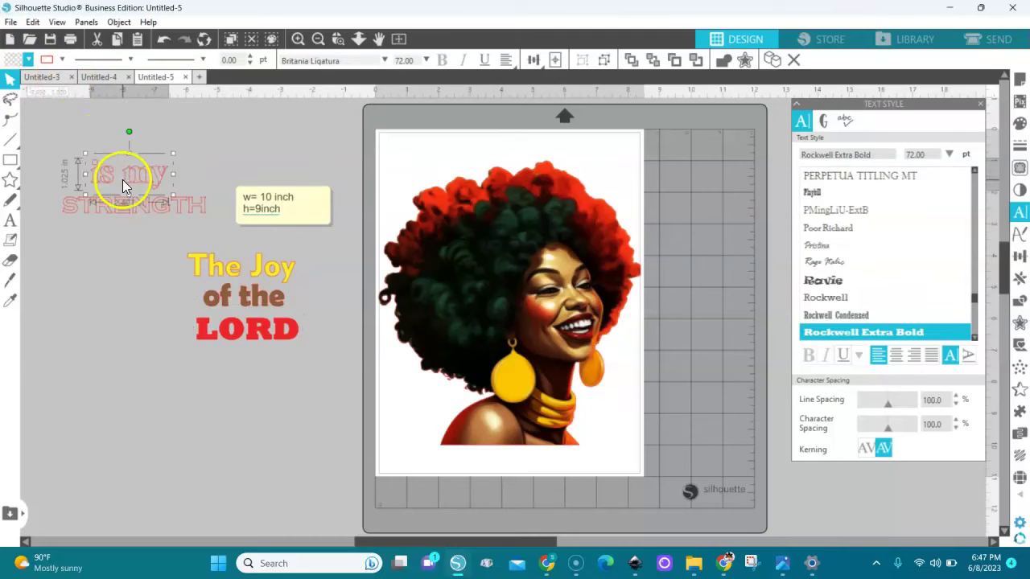
{"action": "left_click", "coordinate": [29, 60]}
{"action": "left_click", "coordinate": [42, 84]}
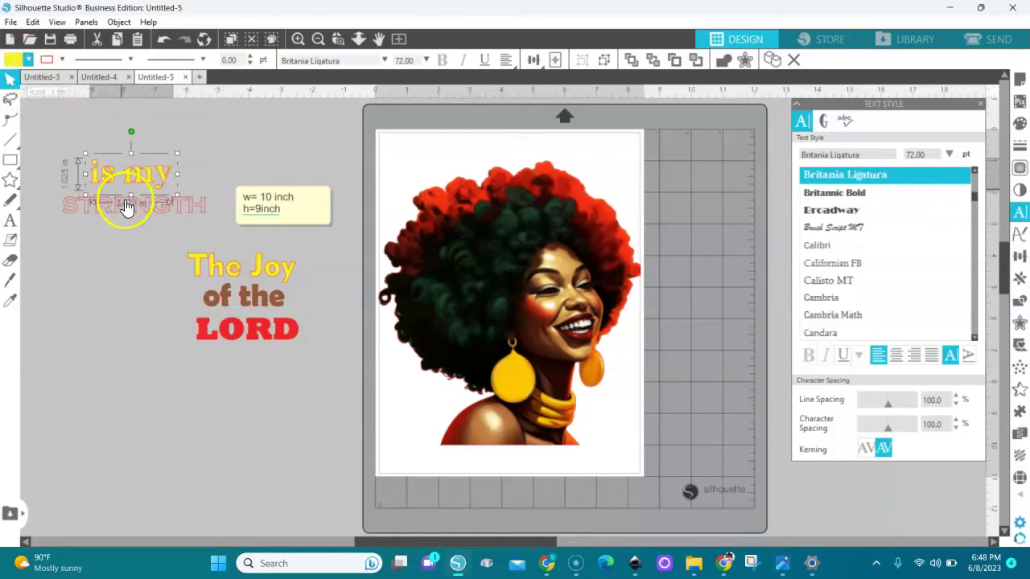
{"action": "left_click", "coordinate": [121, 204]}
{"action": "left_click", "coordinate": [28, 59]}
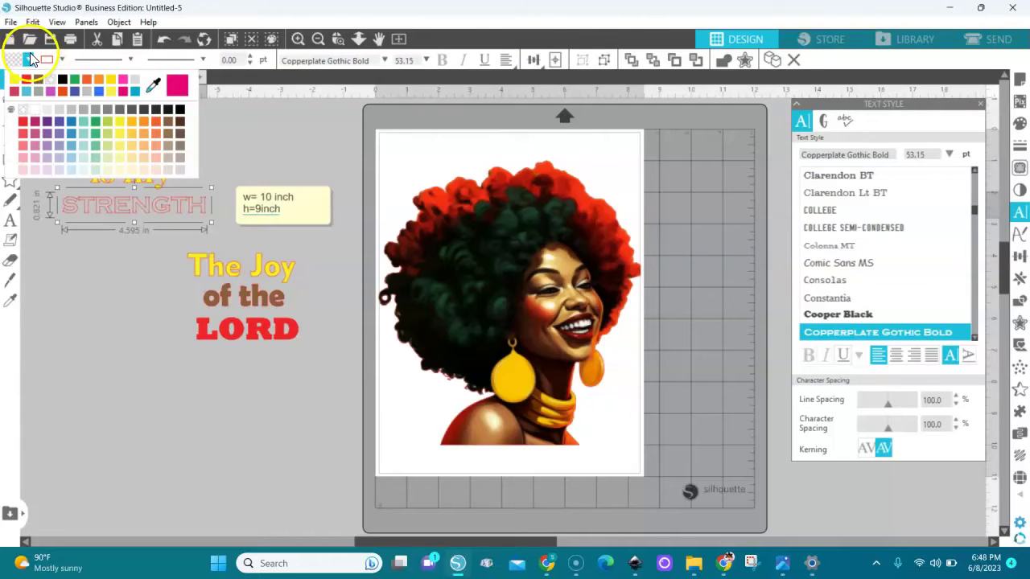
{"action": "left_click", "coordinate": [77, 80]}
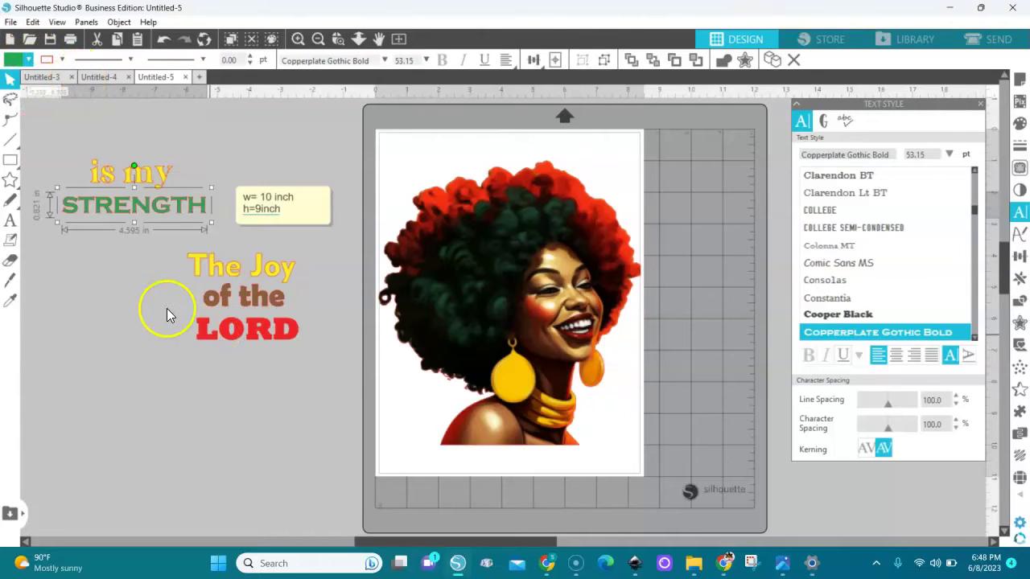
Stack "is my" and "STRENGTH" tightly under "LORD" and align all the text lines to a common centre
{"action": "left_click_drag", "start_coordinate": [149, 172], "coordinate": [264, 354]}
{"action": "left_click_drag", "start_coordinate": [145, 202], "coordinate": [256, 387]}
{"action": "left_click_drag", "start_coordinate": [136, 232], "coordinate": [393, 461]}
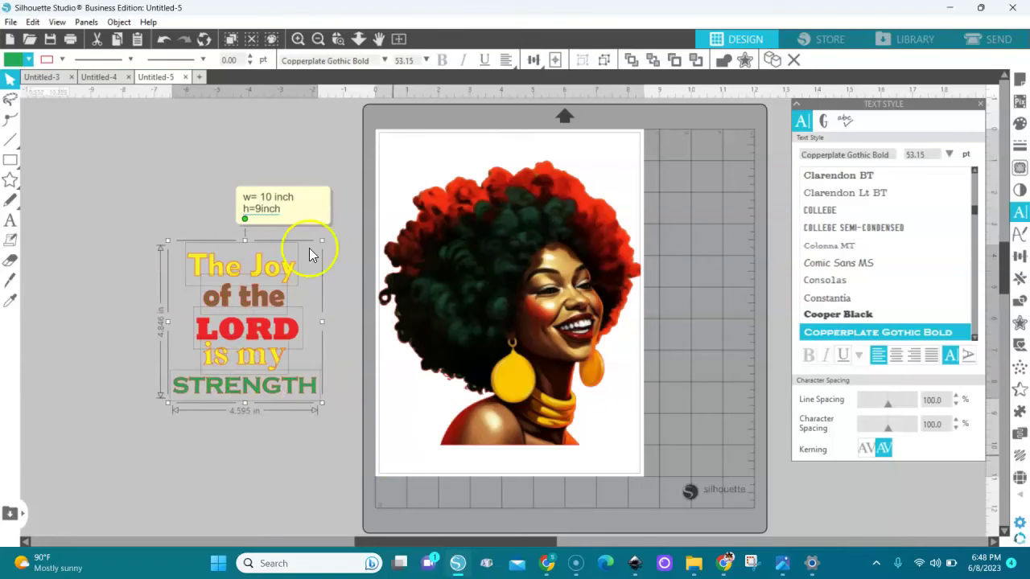
{"action": "left_click", "coordinate": [533, 60]}
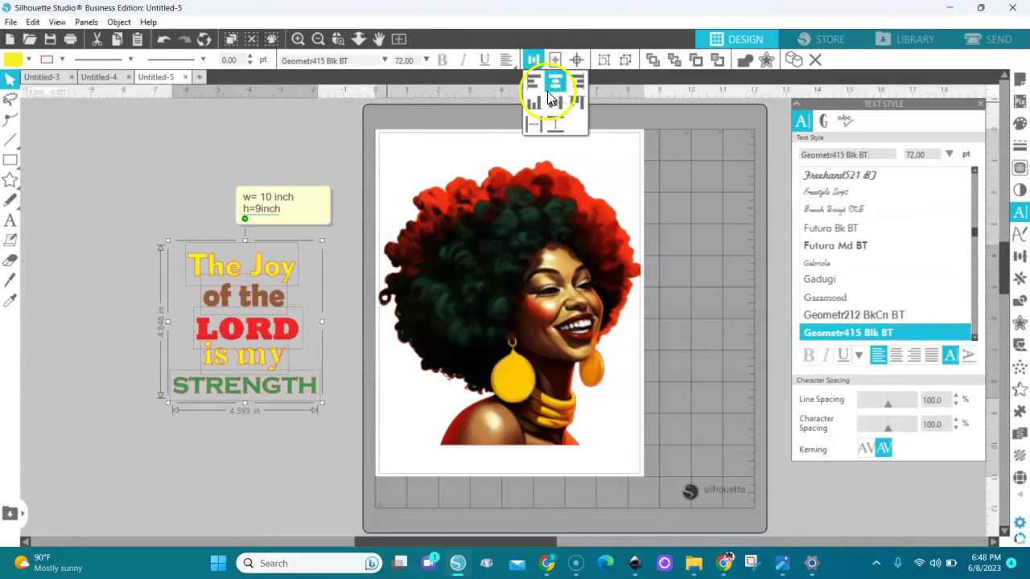
{"action": "left_click", "coordinate": [558, 83]}
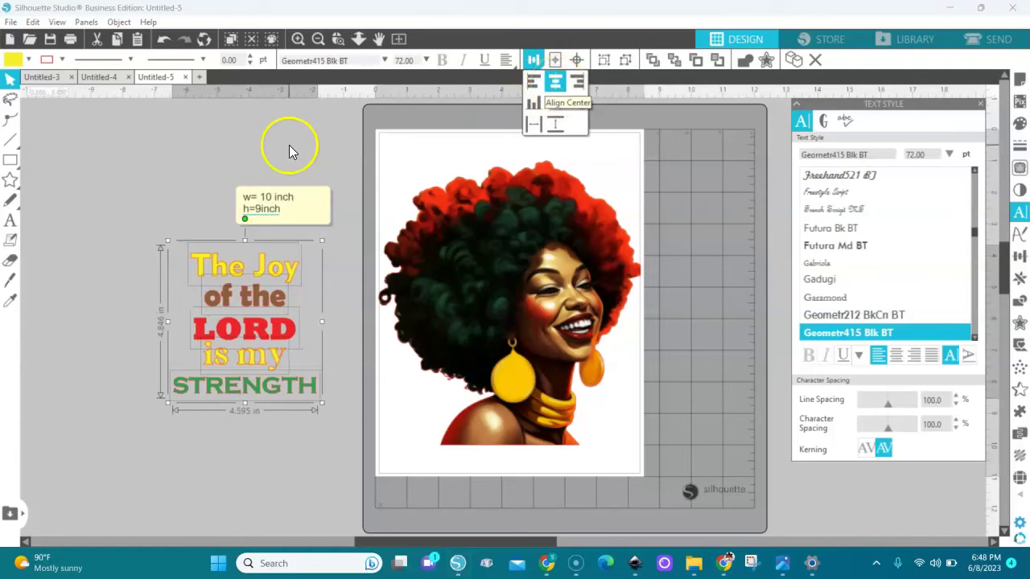
Remove the outline colour from all the text, and place it over the portrait's dark hair scaled down to about 4.2 in wide
{"action": "left_click", "coordinate": [61, 60]}
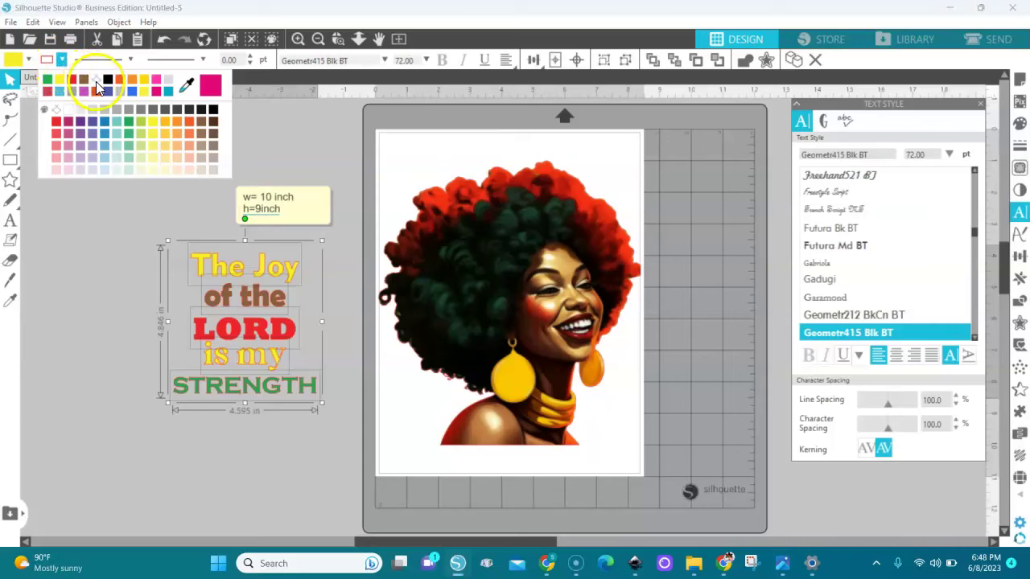
{"action": "left_click", "coordinate": [96, 85]}
{"action": "left_click_drag", "start_coordinate": [245, 383], "coordinate": [472, 341]}
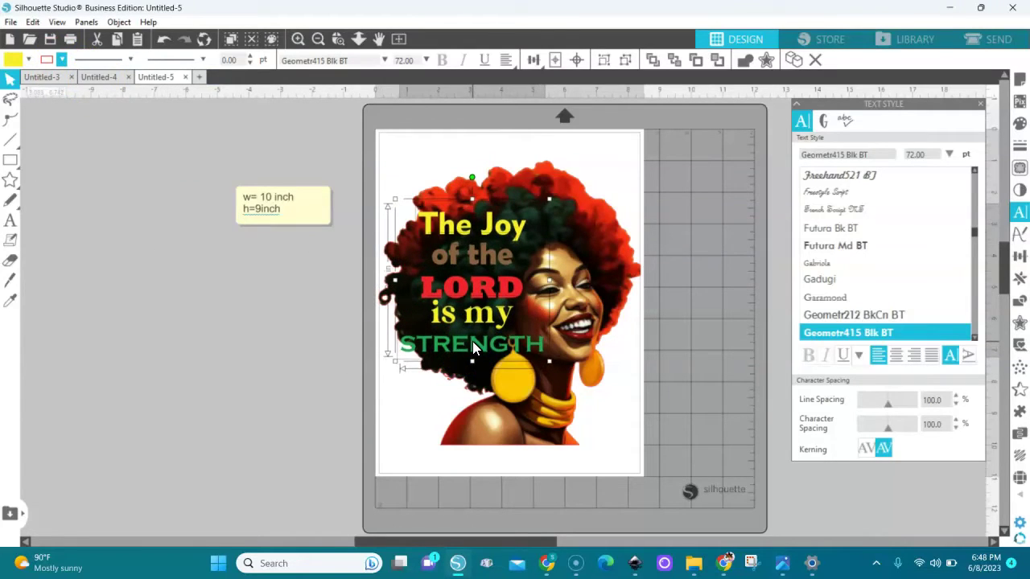
{"action": "left_click_drag", "start_coordinate": [548, 363], "coordinate": [499, 338]}
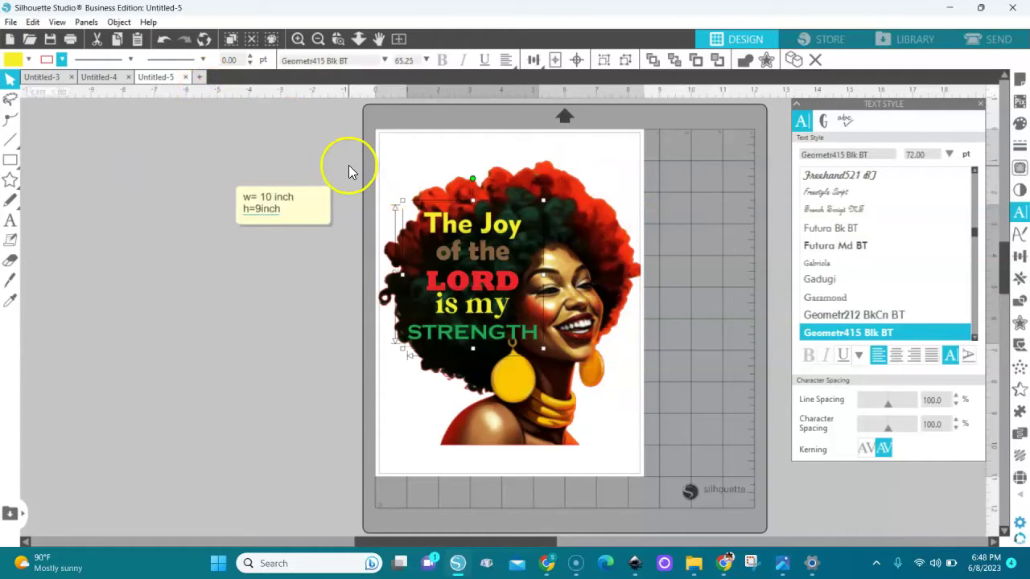
Group the text lines over the portrait into one object
{"action": "key", "text": "i"}
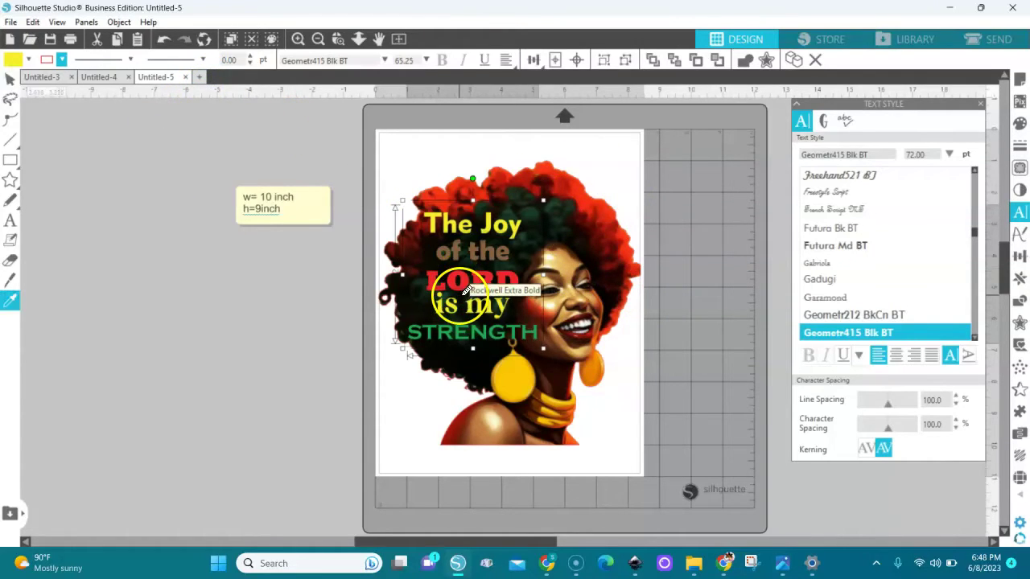
{"action": "left_click", "coordinate": [465, 291]}
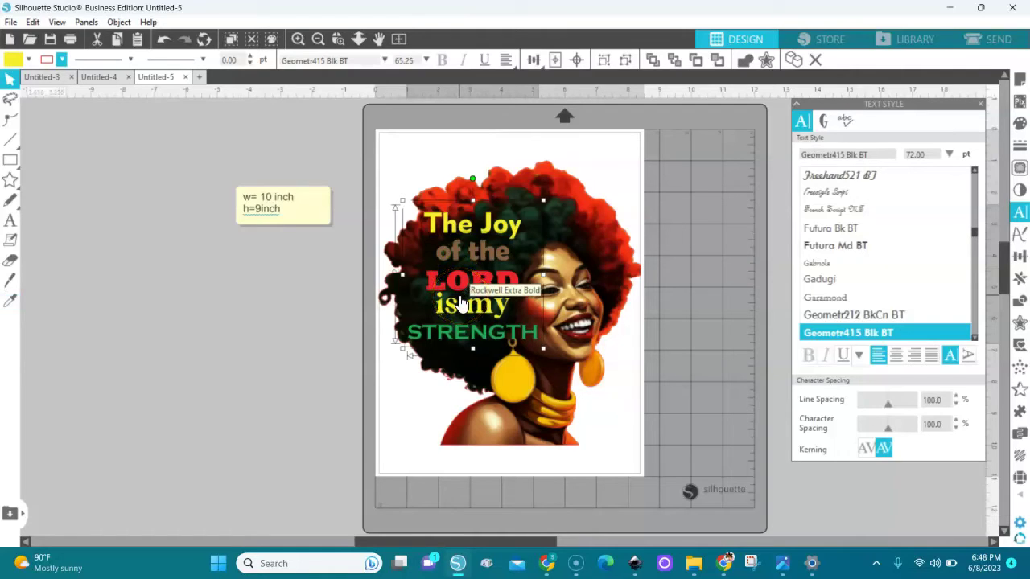
{"action": "key", "text": "i"}
{"action": "left_click", "coordinate": [445, 254]}
{"action": "left_click", "coordinate": [519, 213]}
{"action": "left_click", "coordinate": [492, 322]}
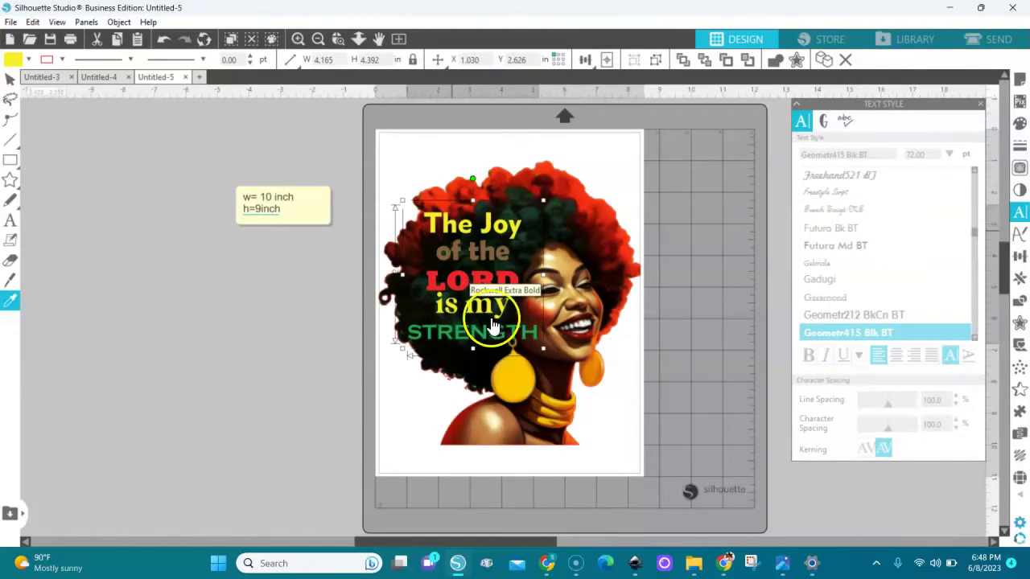
{"action": "left_click", "coordinate": [443, 242]}
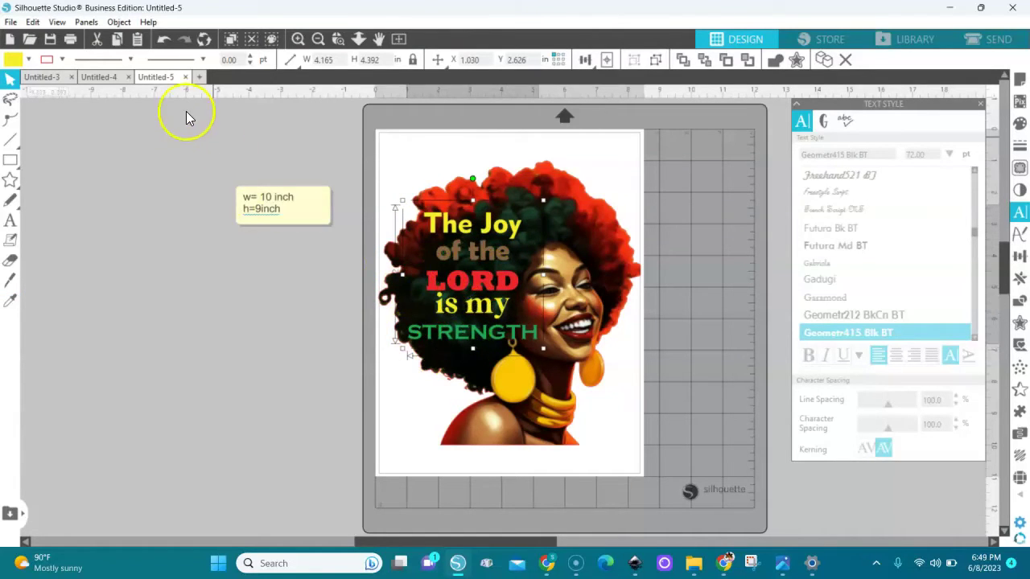
Create a new document and merge the laughing woman's portrait image into it
{"action": "left_click", "coordinate": [199, 76]}
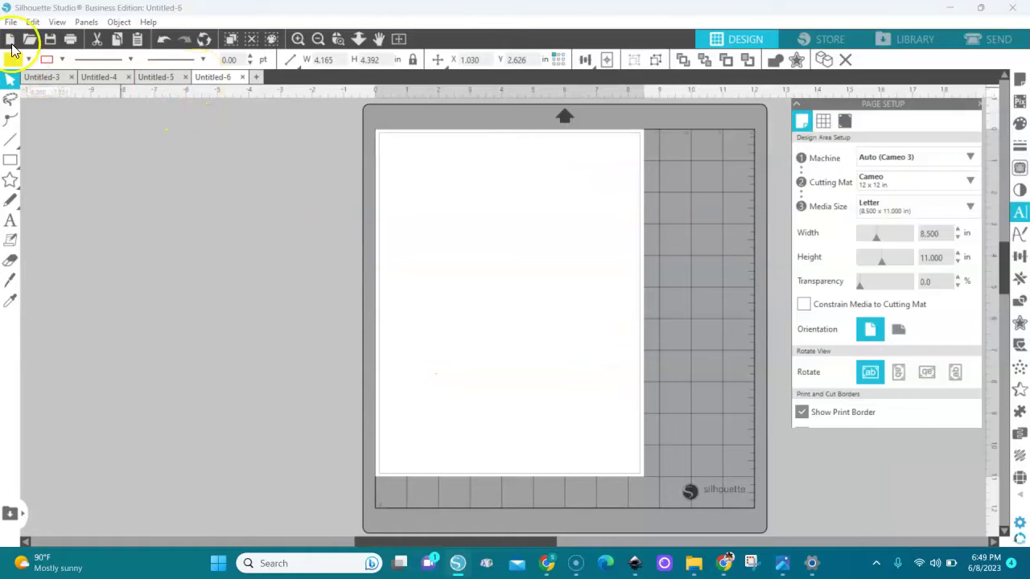
{"action": "left_click", "coordinate": [11, 22]}
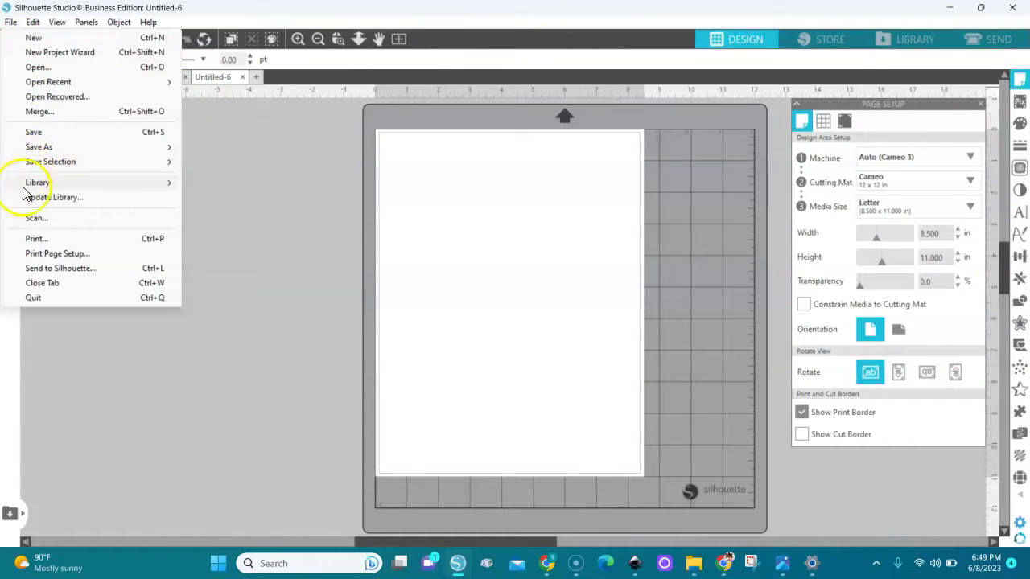
{"action": "left_click", "coordinate": [38, 115]}
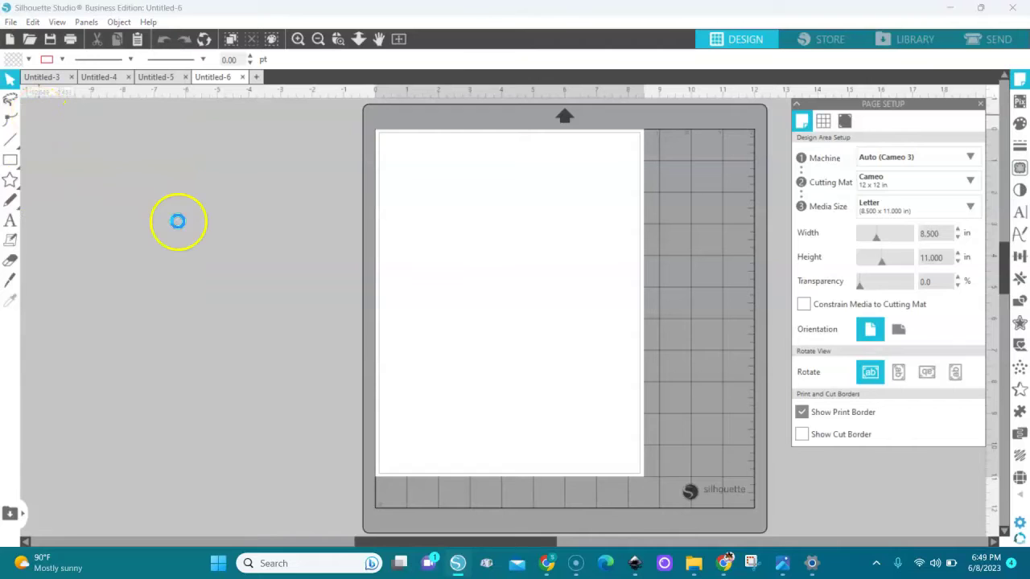
{"action": "double_click", "coordinate": [228, 358]}
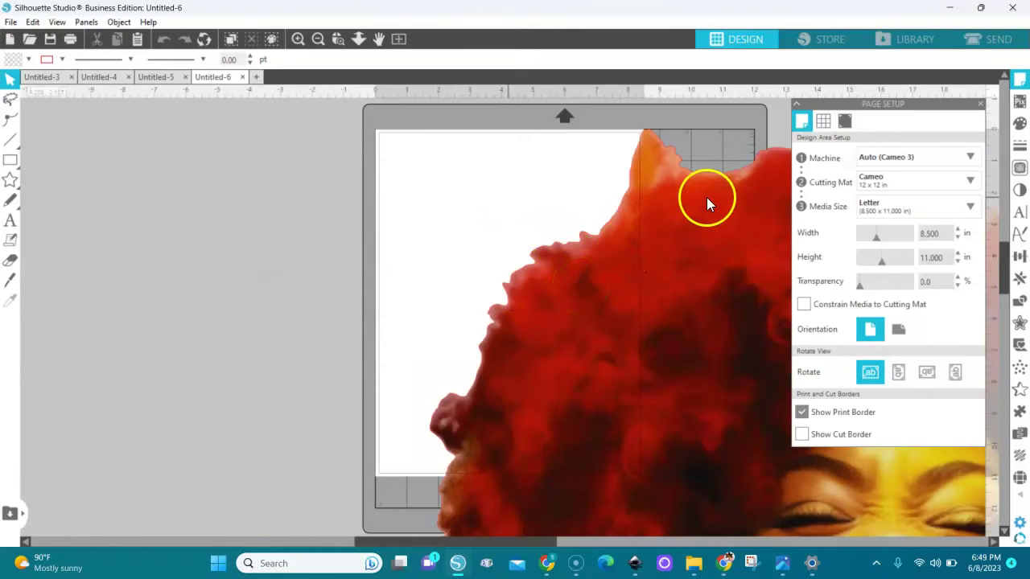
Set the merged portrait's height to 9 in with locked proportions and centre it on the page
{"action": "left_click", "coordinate": [587, 241]}
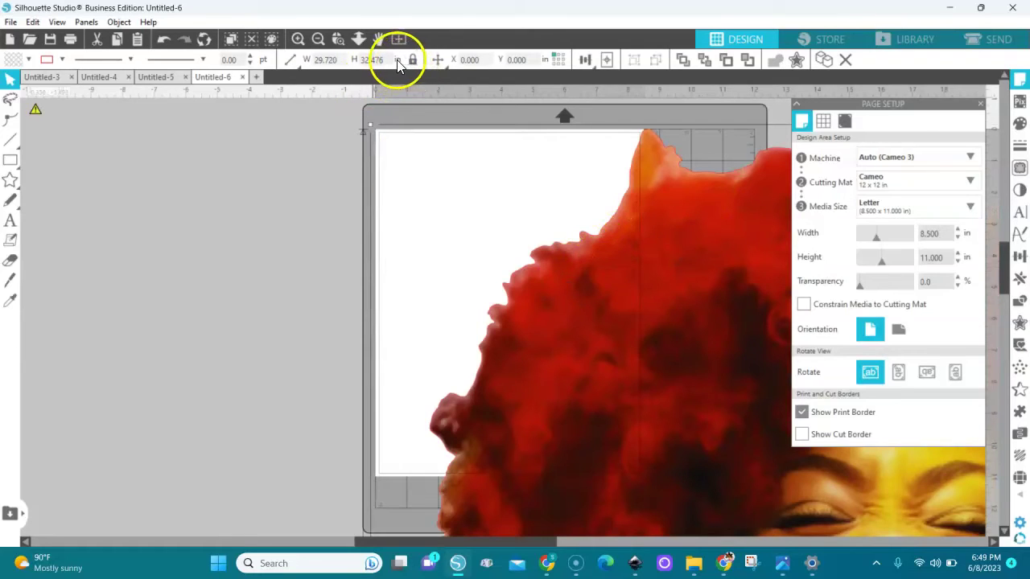
{"action": "left_click_drag", "start_coordinate": [388, 60], "coordinate": [357, 61]}
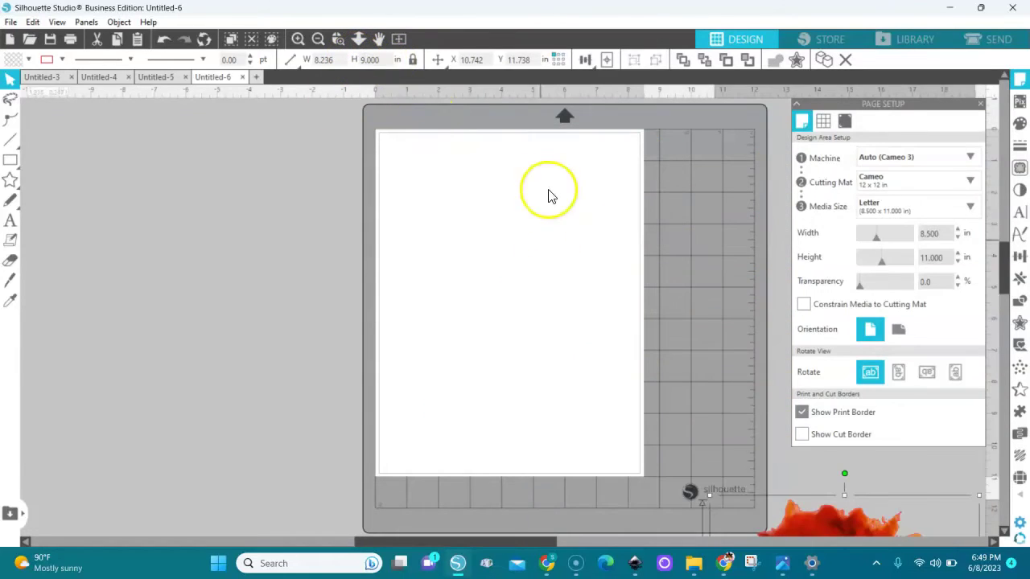
{"action": "left_click", "coordinate": [607, 64]}
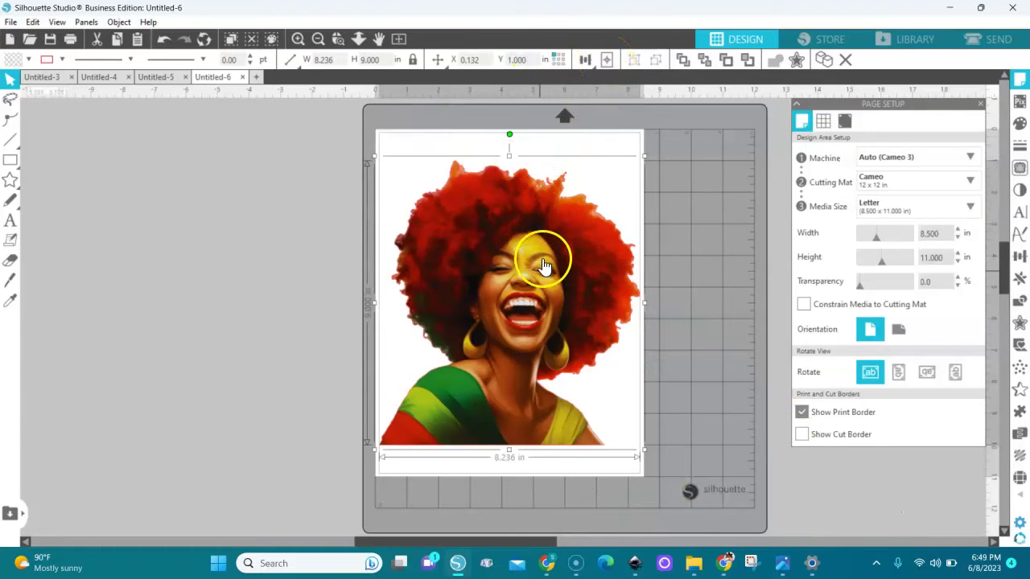
Copy the grouped text from Untitled-5 into Untitled-6 and place it over the upper part of the woman's hair
{"action": "left_click", "coordinate": [161, 78]}
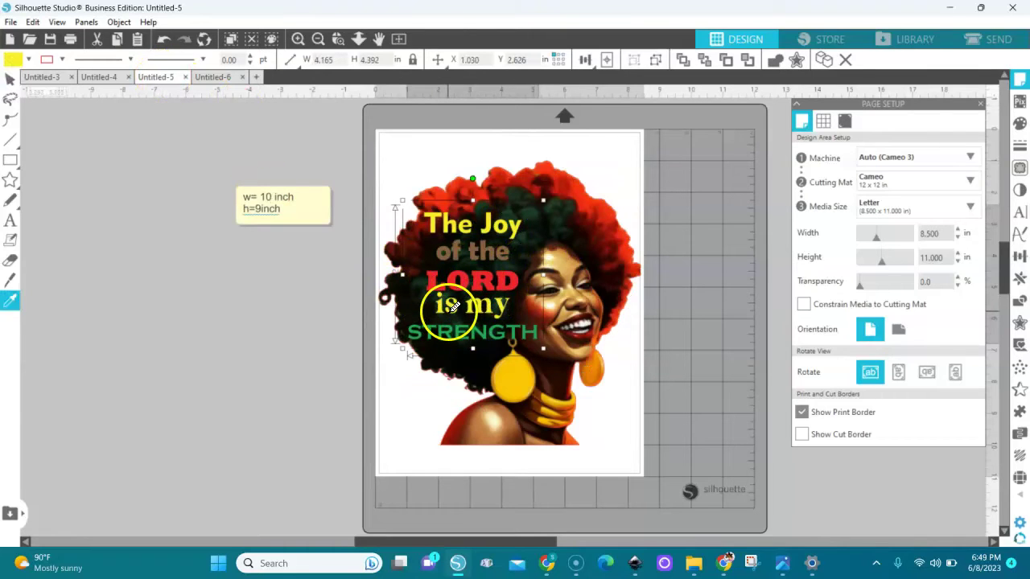
{"action": "left_click", "coordinate": [216, 77]}
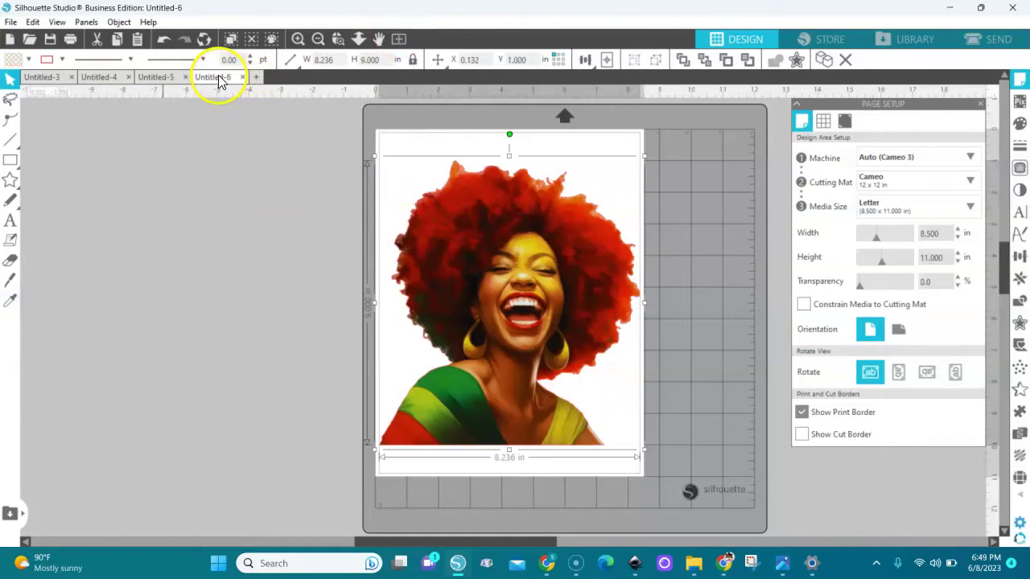
{"action": "key", "text": "ctrl+v"}
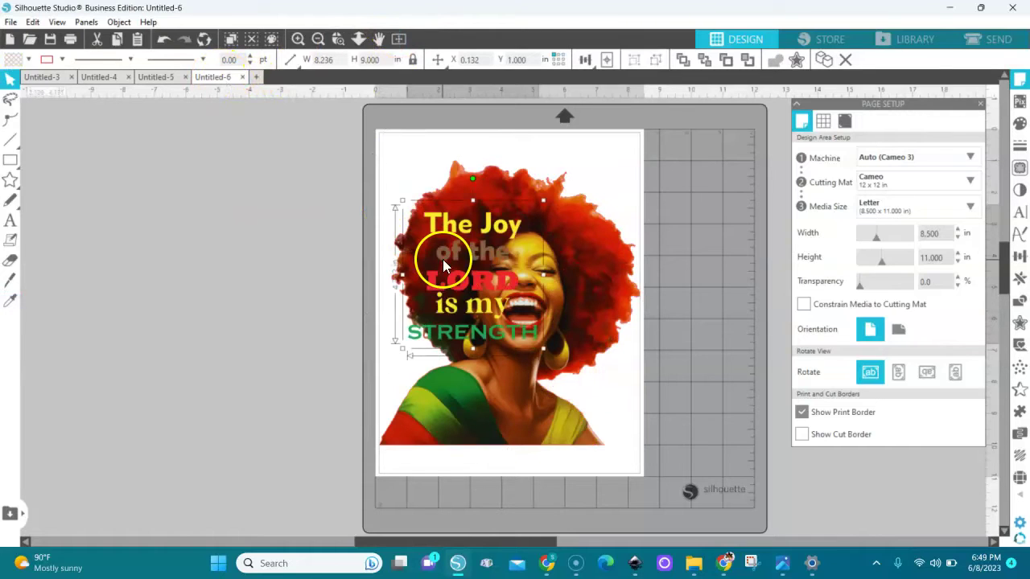
{"action": "left_click_drag", "start_coordinate": [487, 306], "coordinate": [465, 285]}
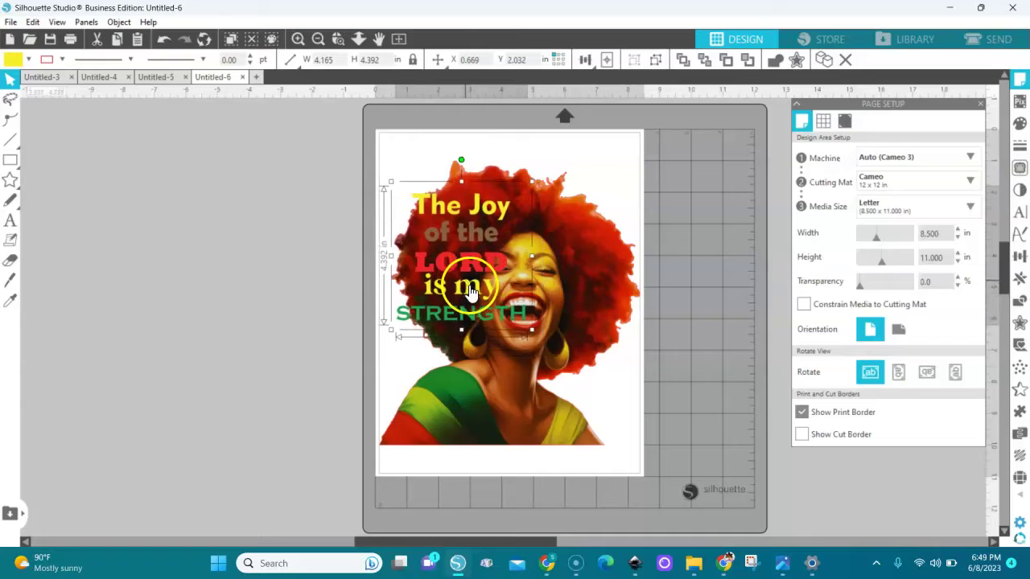
Ungroup the pasted text into its separate lines
{"action": "key", "text": "i"}
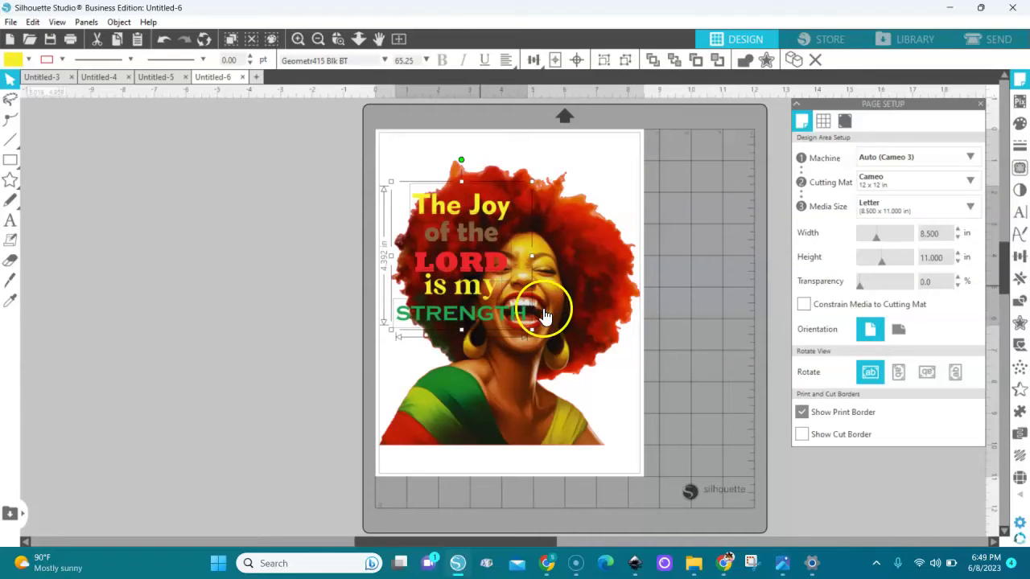
{"action": "left_click", "coordinate": [664, 311]}
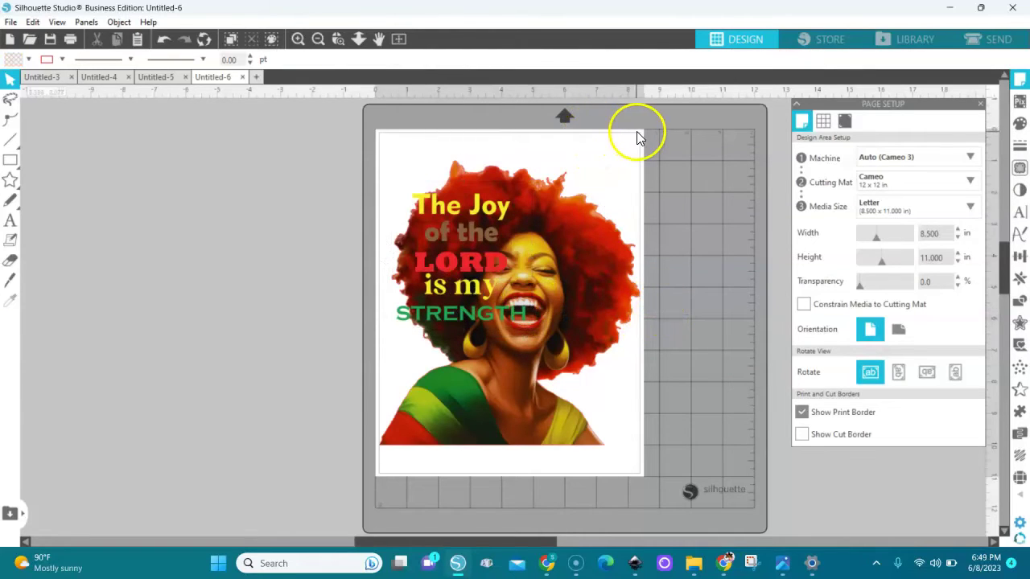
{"action": "left_click", "coordinate": [384, 316]}
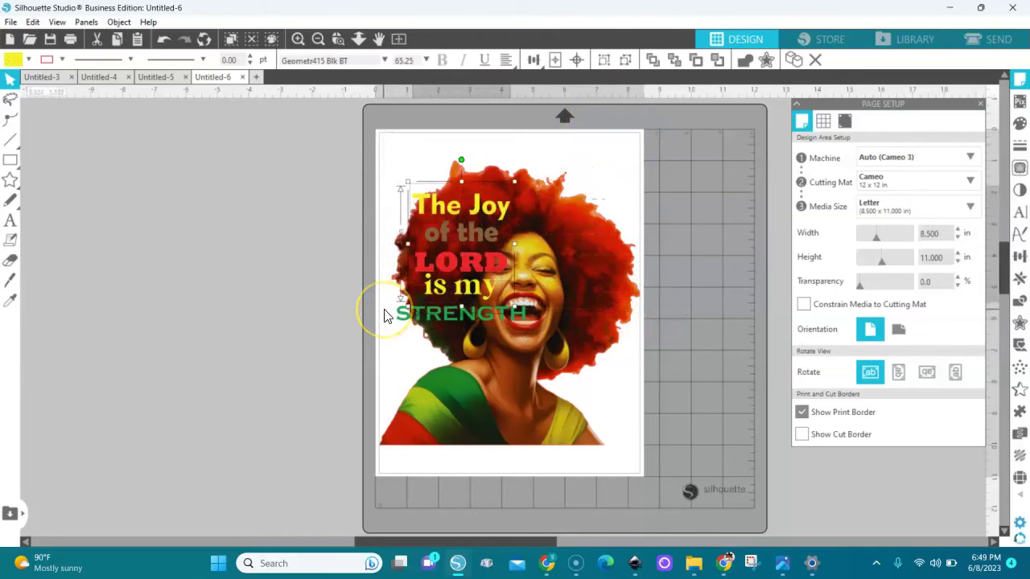
Move "STRENGTH" down across the bottom of the portrait and enlarge it to about 5.7 in wide
{"action": "left_click_drag", "start_coordinate": [459, 314], "coordinate": [467, 442]}
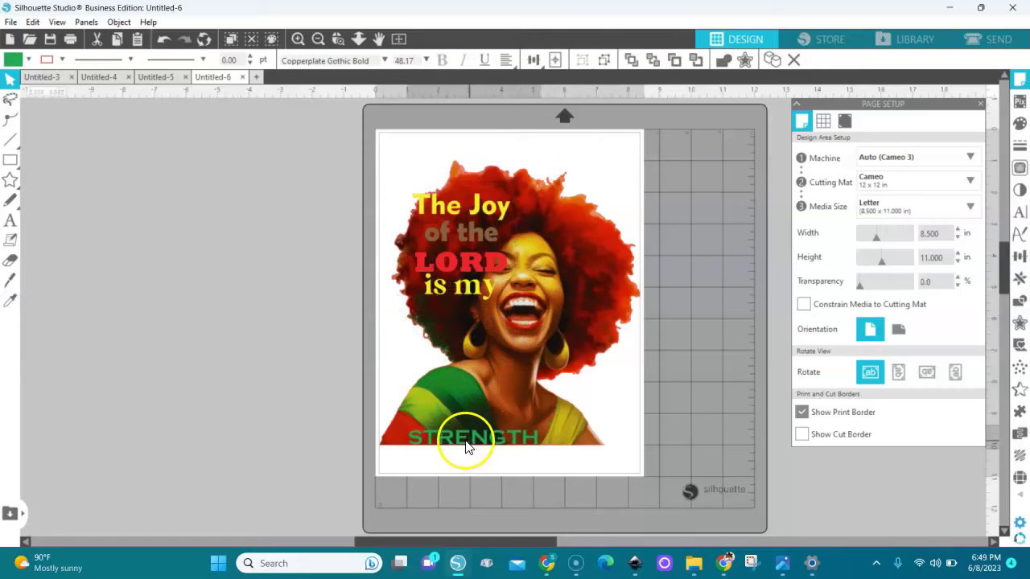
{"action": "left_click", "coordinate": [511, 432]}
{"action": "left_click_drag", "start_coordinate": [539, 419], "coordinate": [585, 395]}
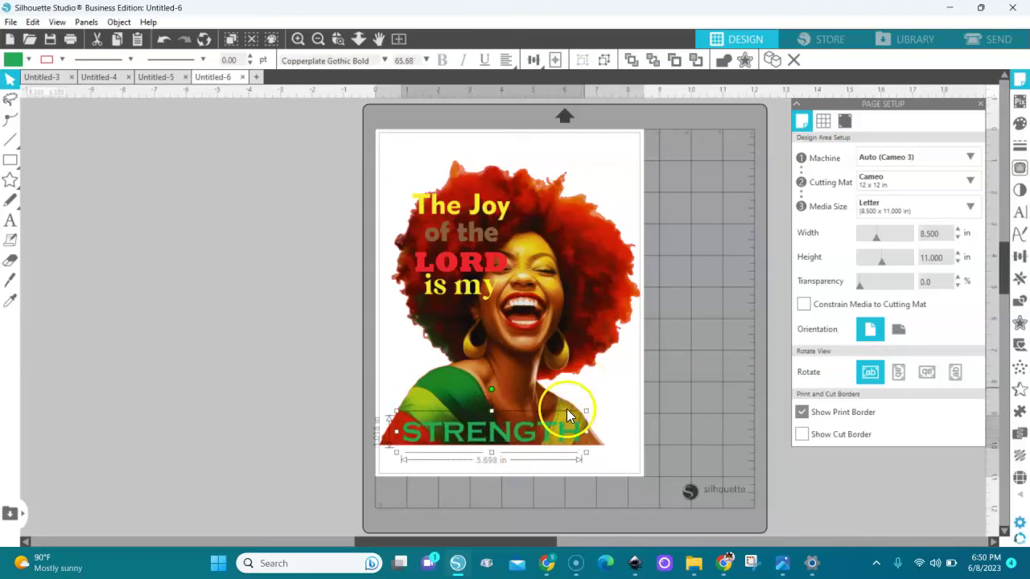
Shift "STRENGTH" slightly left along the base of the portrait and enlarge it to about 6.5 in wide
{"action": "mouse_move", "coordinate": [546, 441]}
{"action": "left_mouse_down"}
{"action": "mouse_move", "coordinate": [528, 432]}
{"action": "mouse_move", "coordinate": [538, 439]}
{"action": "left_mouse_up"}
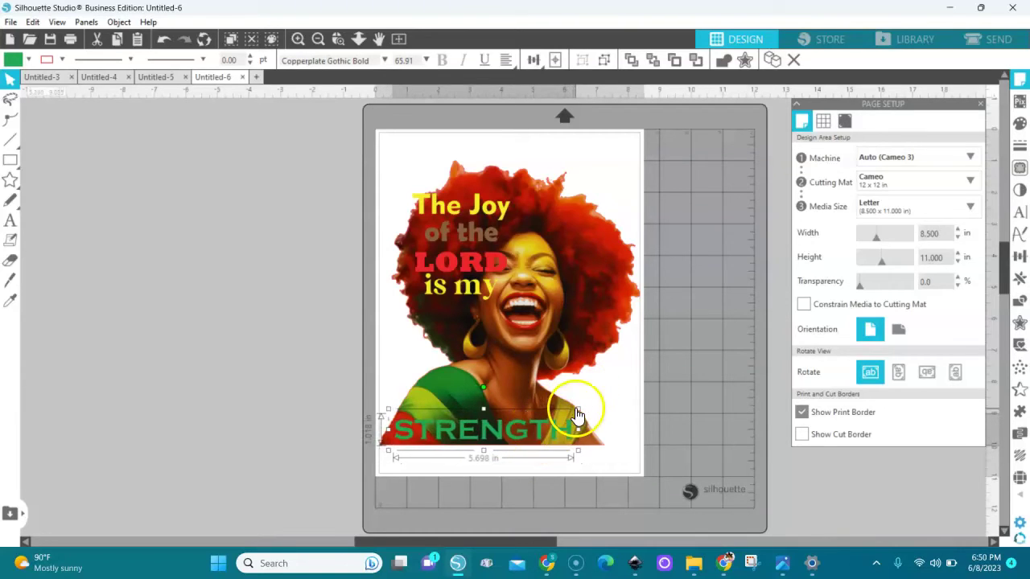
{"action": "left_click_drag", "start_coordinate": [577, 409], "coordinate": [603, 398]}
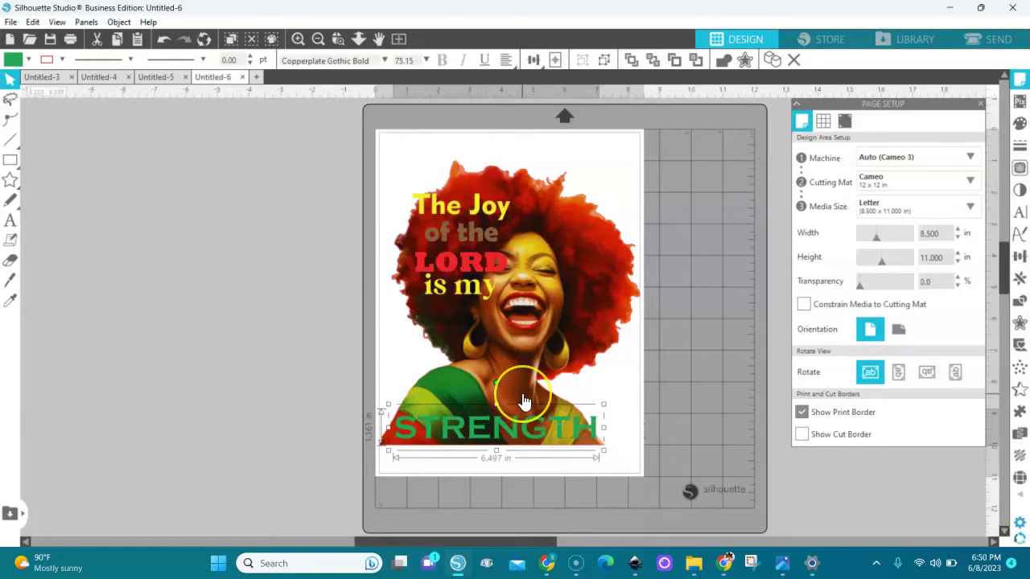
Change the font of "STRENGTH" to Geometr415 Blk BT and adjust the word to about 6.3 in wide across the portrait's base
{"action": "double_click", "coordinate": [467, 435]}
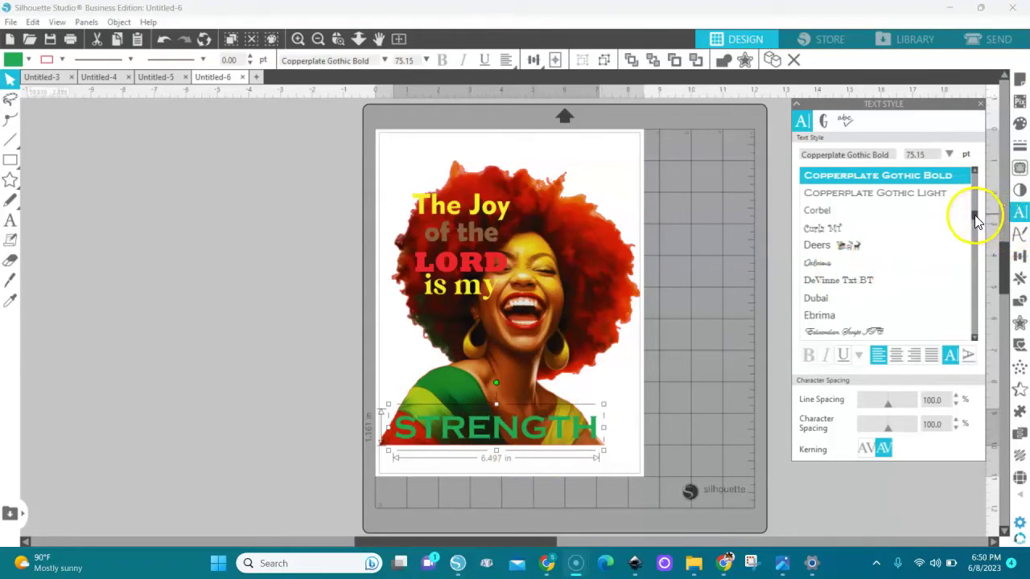
{"action": "left_click_drag", "start_coordinate": [976, 224], "coordinate": [789, 180]}
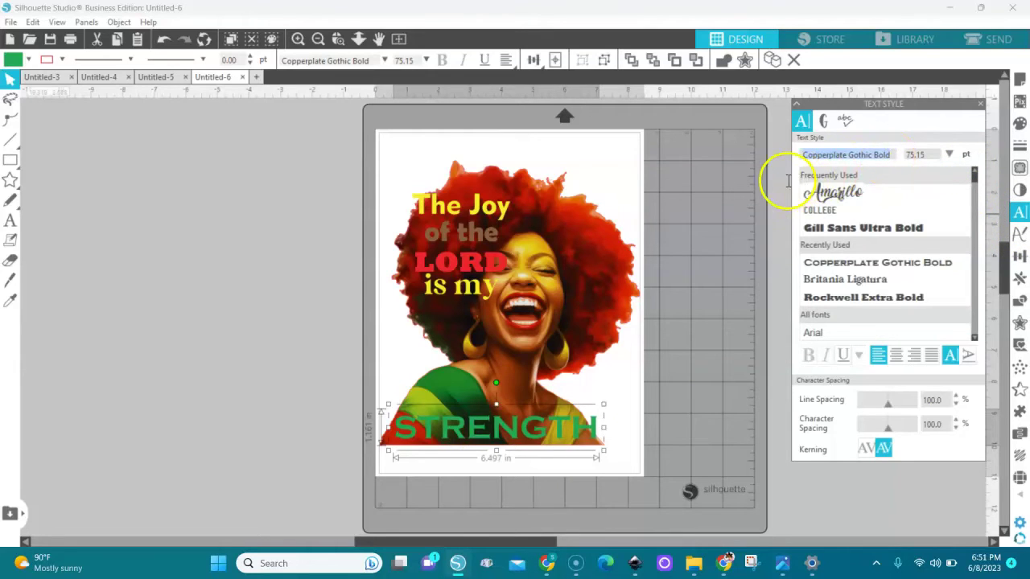
{"action": "type", "text": "geometr212 BkCn BT"}
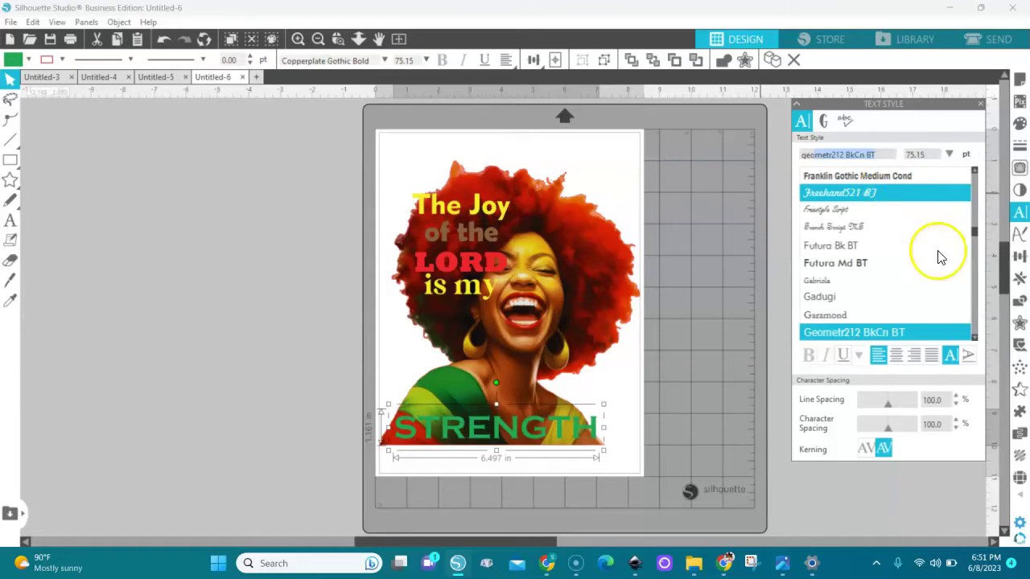
{"action": "scroll", "coordinate": [965, 322], "scroll_direction": "down", "scroll_amount": 3}
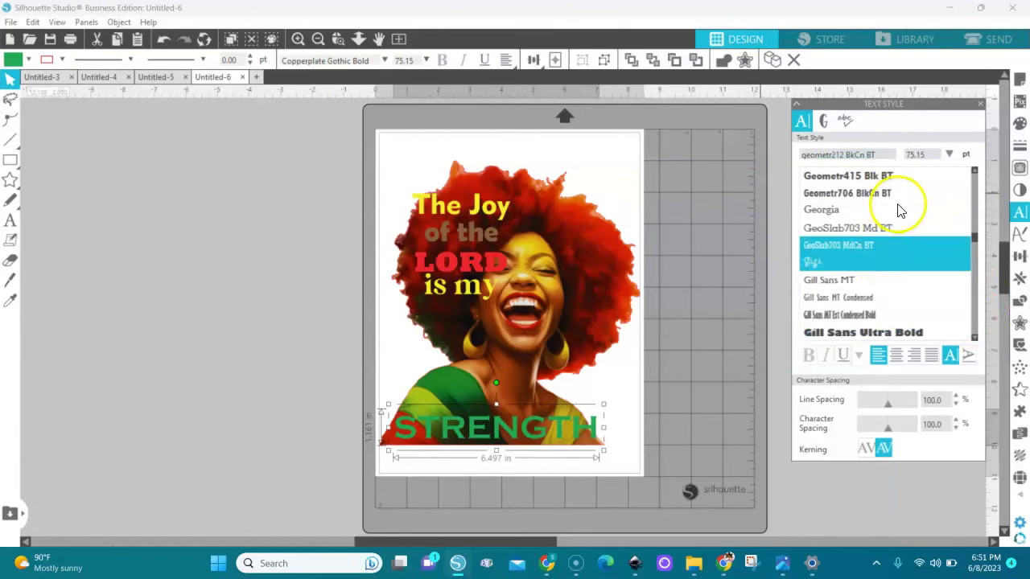
{"action": "left_click", "coordinate": [851, 177]}
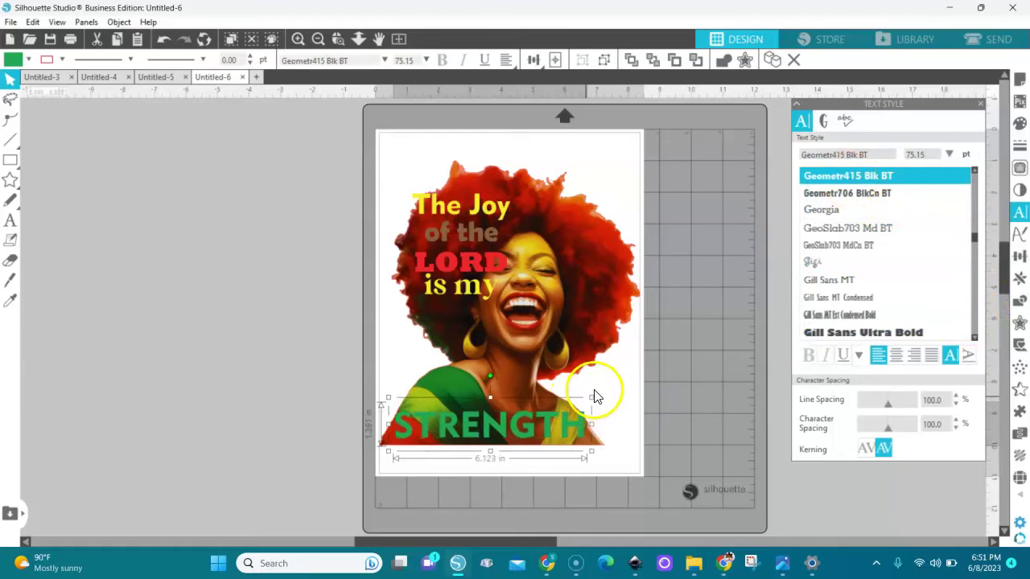
{"action": "left_click_drag", "start_coordinate": [588, 436], "coordinate": [583, 440]}
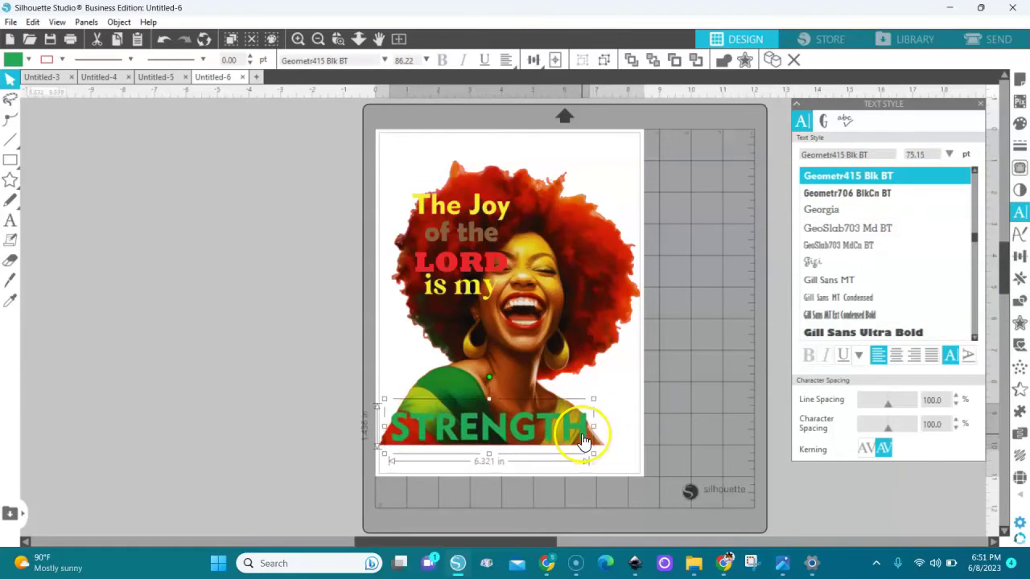